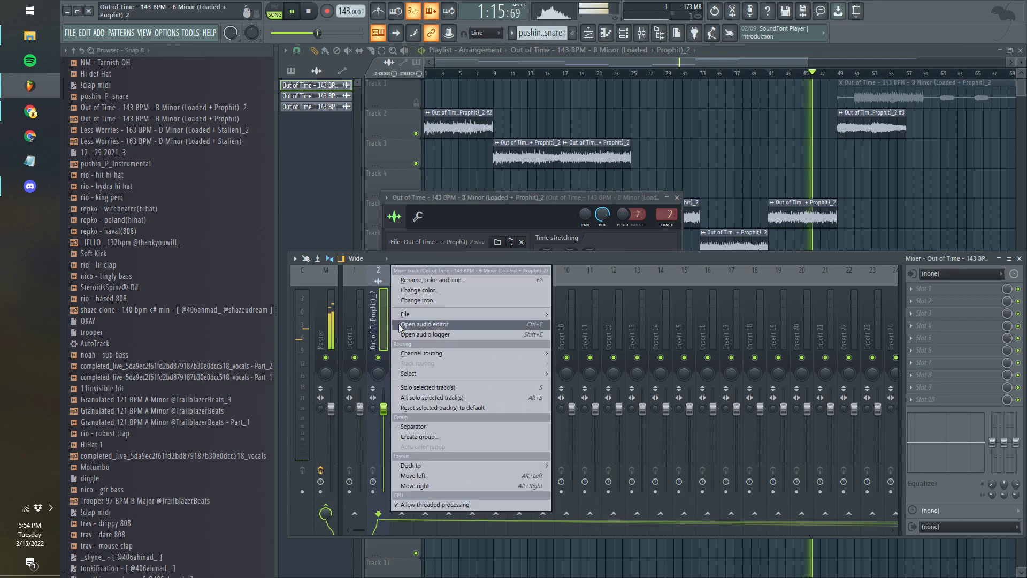
- Load a saved effects preset on mixer Insert 2 and add HalfTime in its second effect slot
left_click(578, 512)
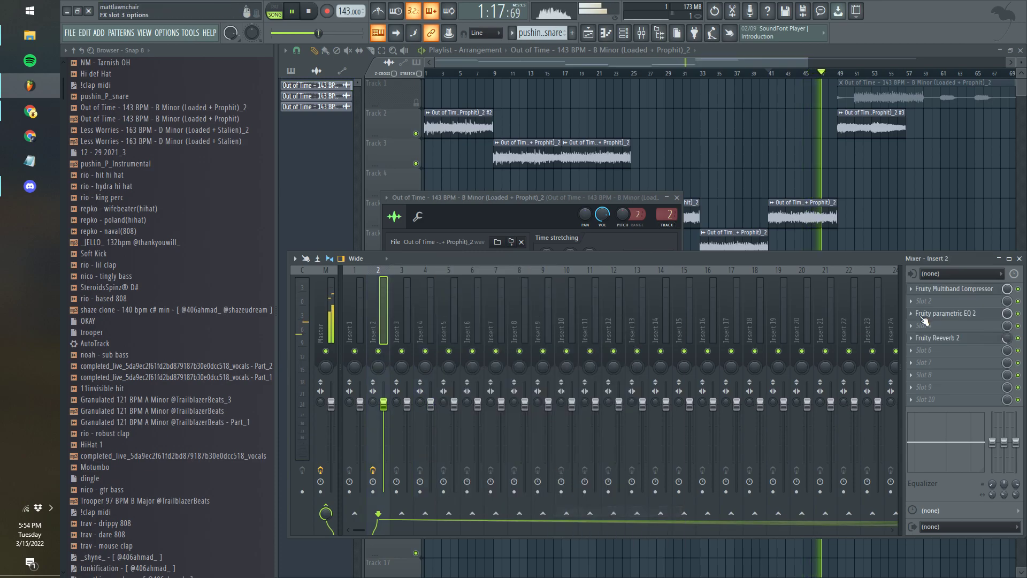
left_click(950, 302)
key("Return")
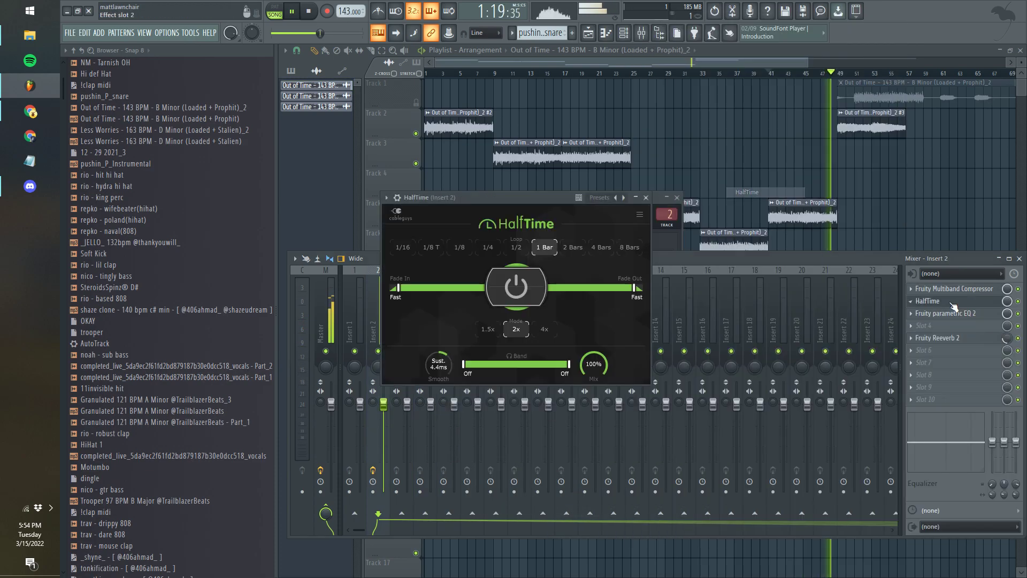
- Create an automation clip for HalfTime's mix level and return to the playlist
right_click(1008, 303)
left_click(977, 374)
right_click(560, 137)
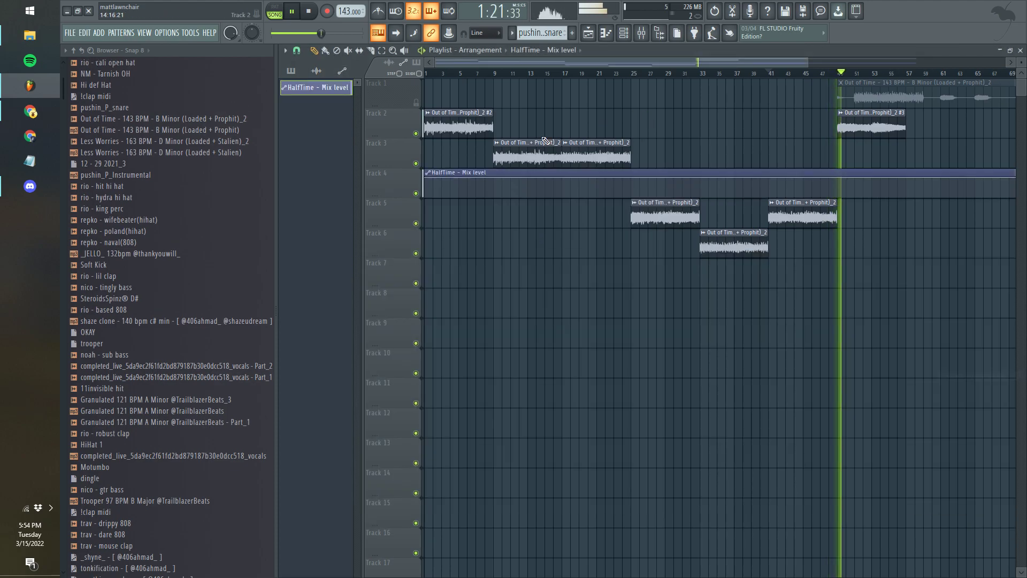
- Shape the HalfTime mix automation to be full over bars 25–33 and 41–49 and zero between them
right_click(631, 192)
right_click(636, 192)
right_click(703, 190)
right_click(702, 186)
right_click(768, 195)
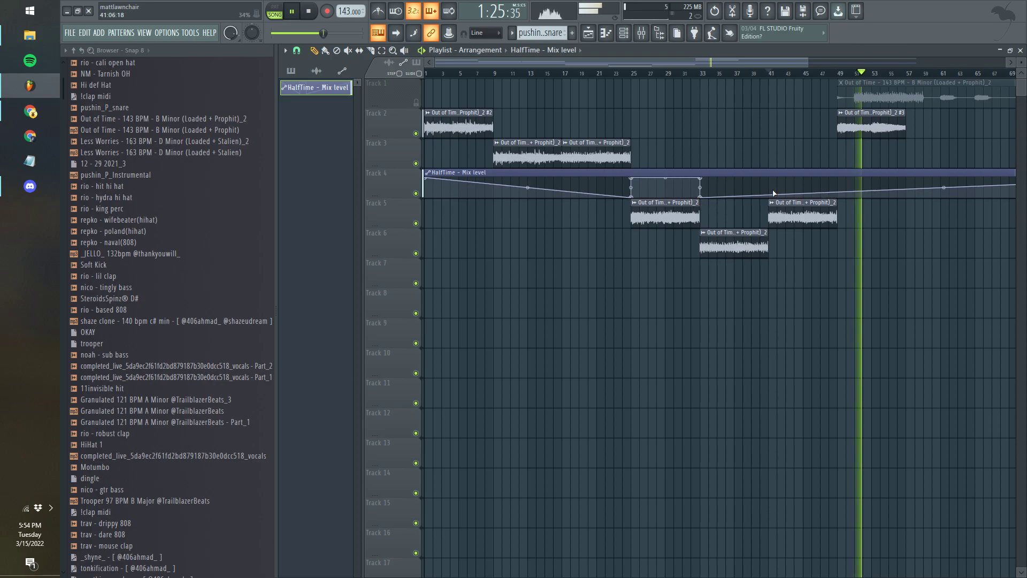
right_click(770, 192)
right_click(842, 195)
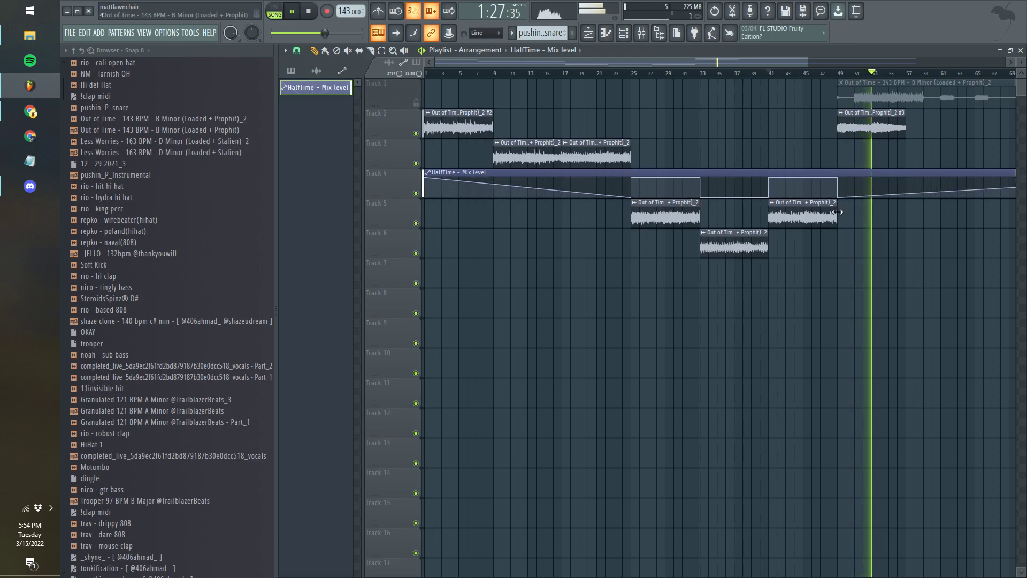
- Shorten the HalfTime automation to about bar 57 and lower its first and last points to zero
scroll(842, 206, "down", 2)
left_click_drag(927, 178, 750, 287)
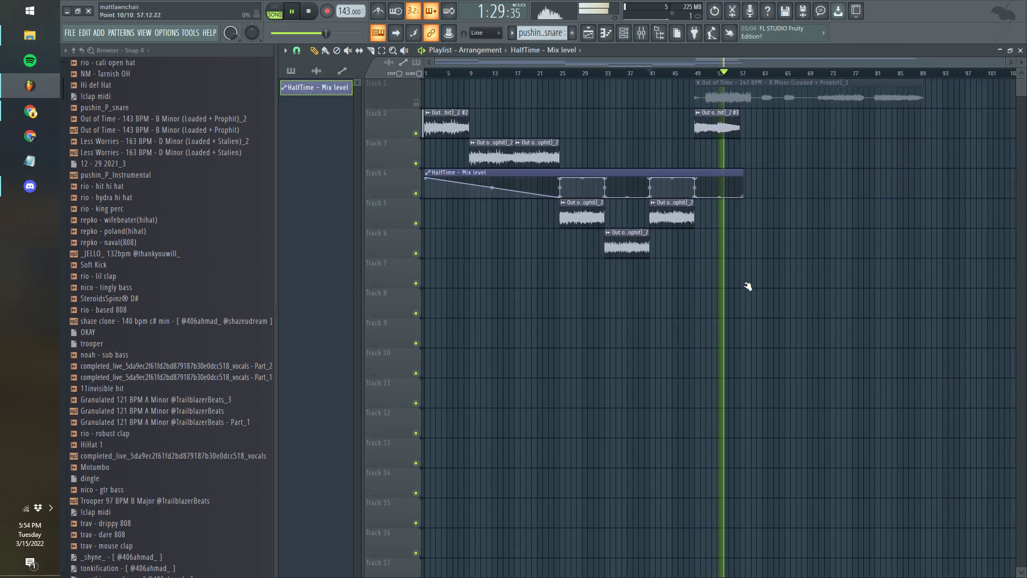
left_click_drag(431, 181, 507, 269)
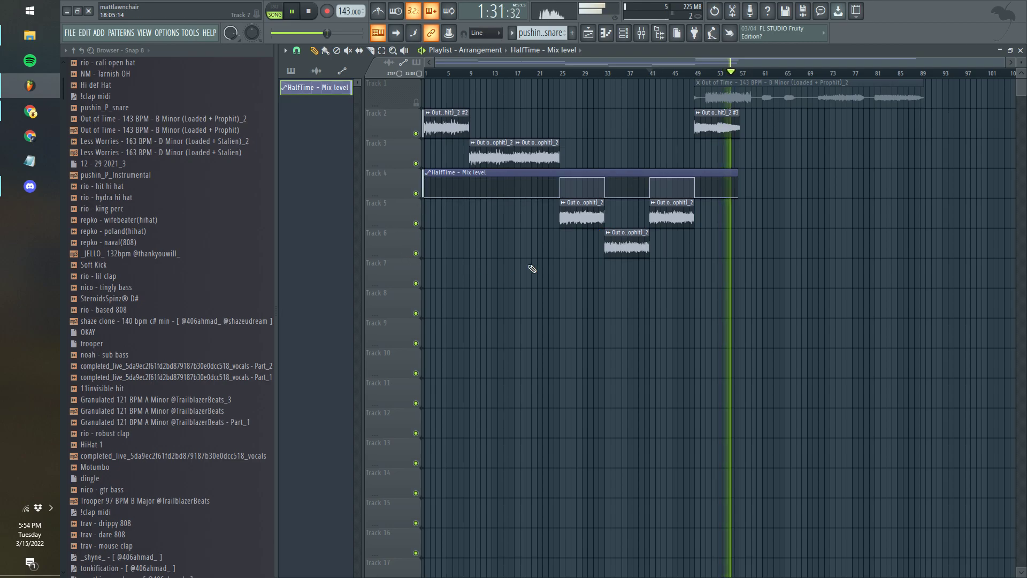
- Split the HalfTime automation clip at bar 9 and duplicate the arrangement from bar 9 onward to bar 57
left_click_drag(826, 317, 587, 138)
left_click(585, 136, "ctrl")
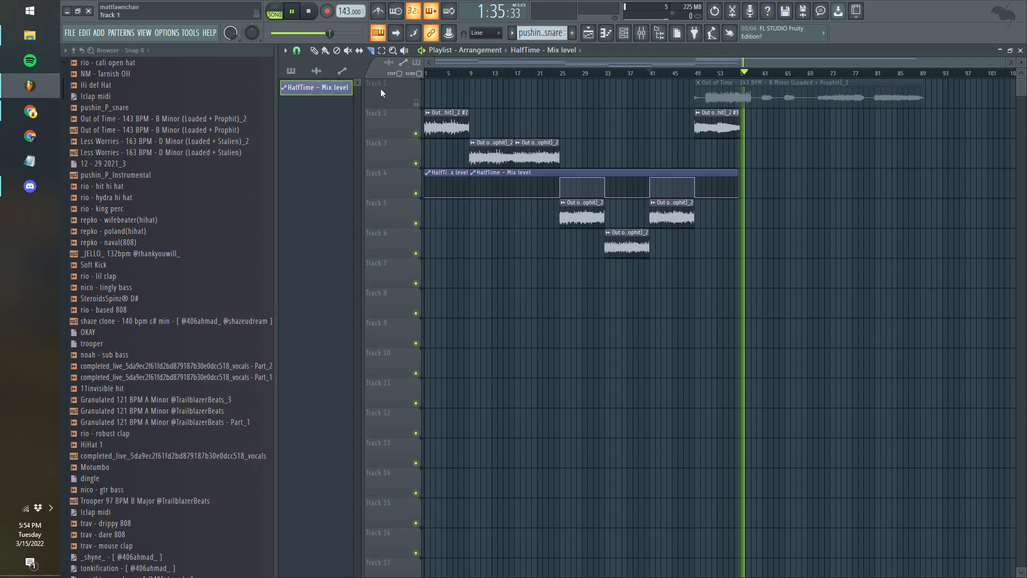
left_click_drag(491, 99, 482, 127)
key("ctrl+b")
scroll(541, 151, "down", 1)
- Delete the duplicated Track 2 clip at bar 97, then copy the Track 3 melody pair to bar 105 and the Track 2 clip to bar 121
left_click(871, 146, "ctrl")
right_click(916, 125)
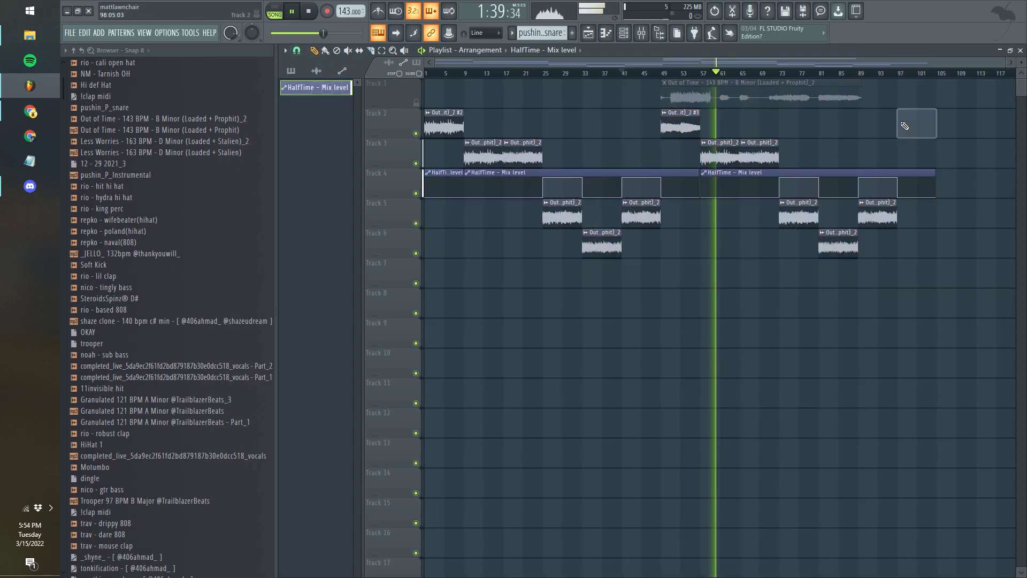
left_click_drag(718, 154, 951, 189)
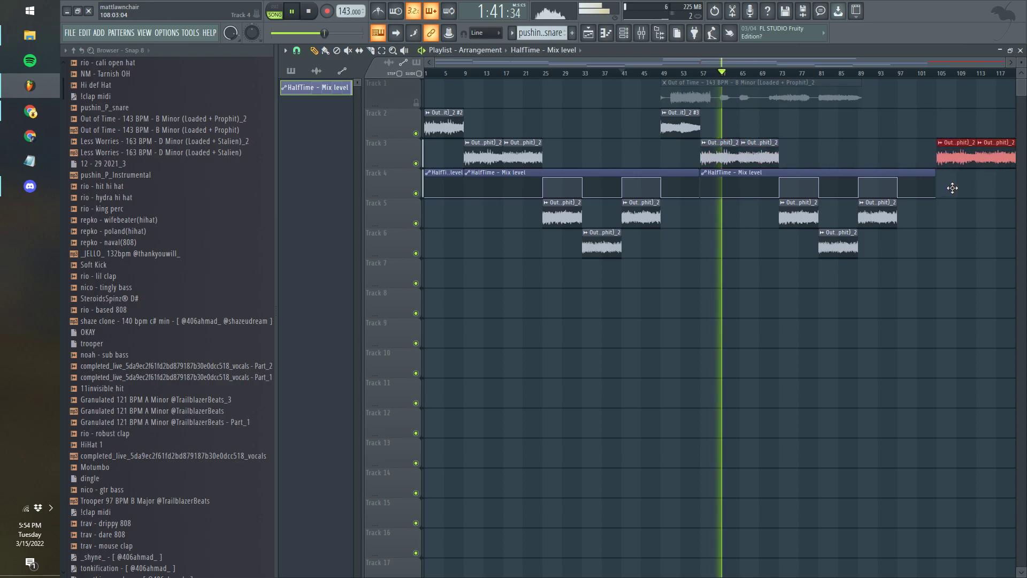
scroll(935, 185, "up", 2)
scroll(735, 140, "down", 2)
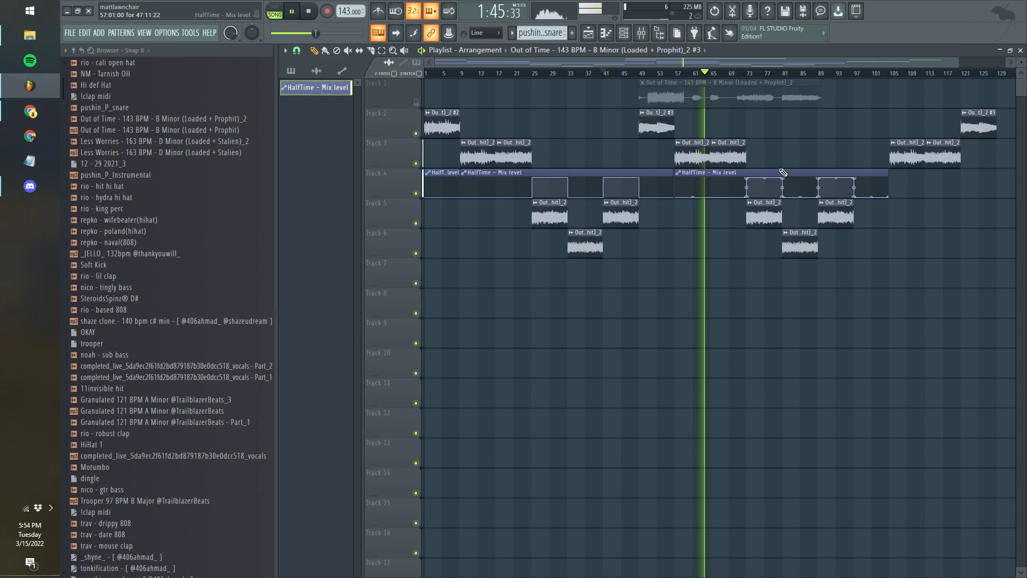
scroll(760, 162, "up", 2)
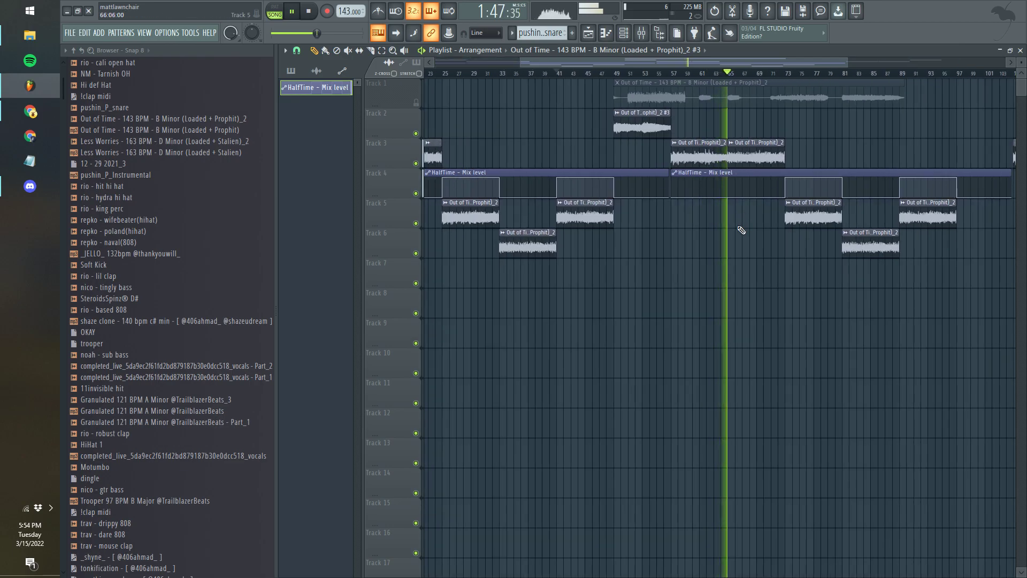
- Set the declicking mode of the Track 3 melody sample to Generic (bleeding)
double_click(734, 150)
left_click(483, 303)
left_click(484, 345)
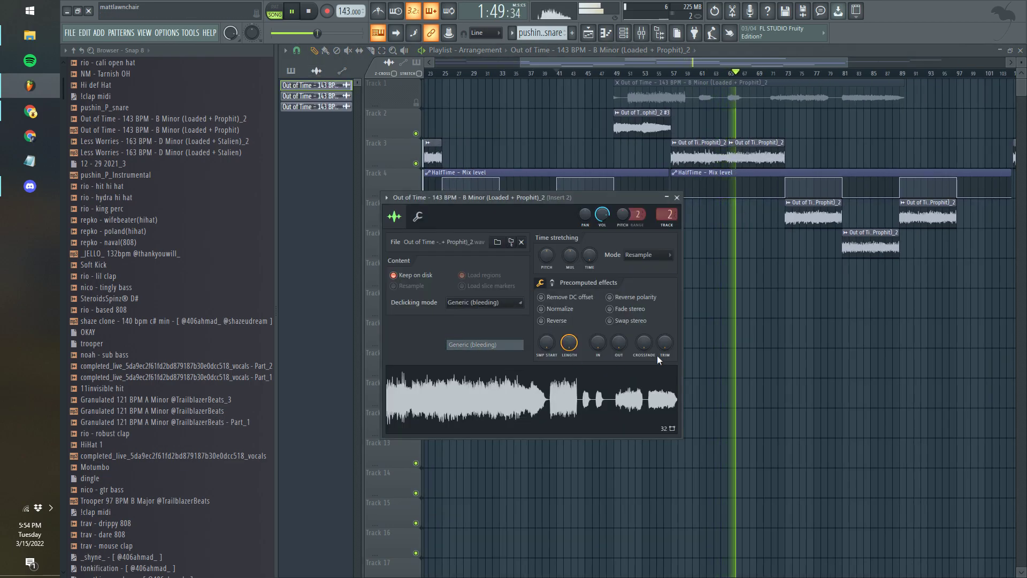
key("Escape")
- Place the snare, Hi def Hat, NM - Tarnish OH, cali open hat and 808 patterns at bar 1 on Tracks 9–13
scroll(632, 342, "down", 2)
left_click(290, 71)
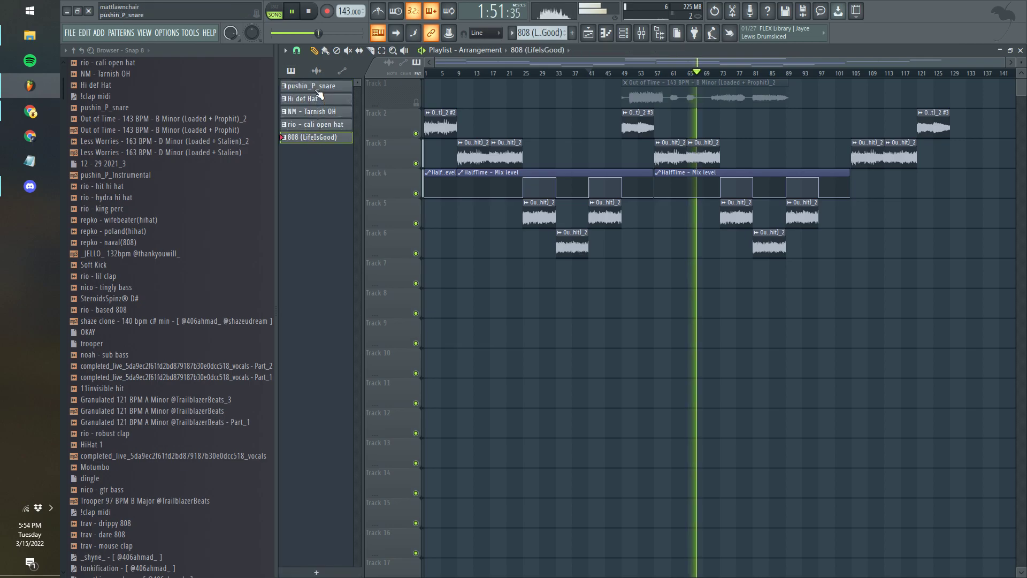
left_click_drag(413, 231, 393, 329)
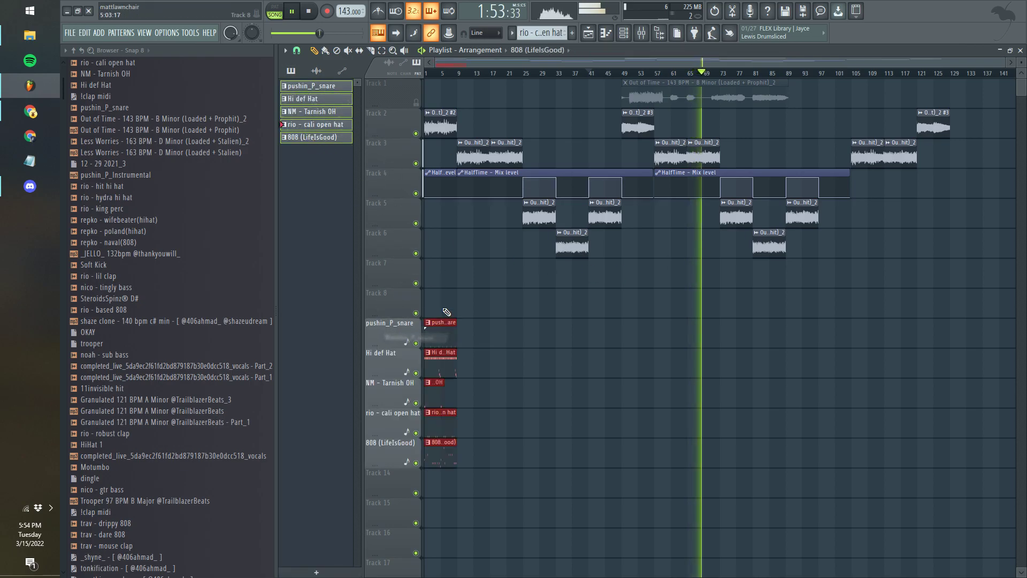
- Repeat the block of five drum and 808 patterns back to back along the arrangement
key("ctrl+b")
key("ctrl+b")
key("ctrl+b")
key("ctrl+b")
key("ctrl+b")
key("ctrl+b")
key("ctrl+b")
key("ctrl+b")
key("ctrl+b")
key("ctrl+b")
key("ctrl+b")
key("ctrl+b")
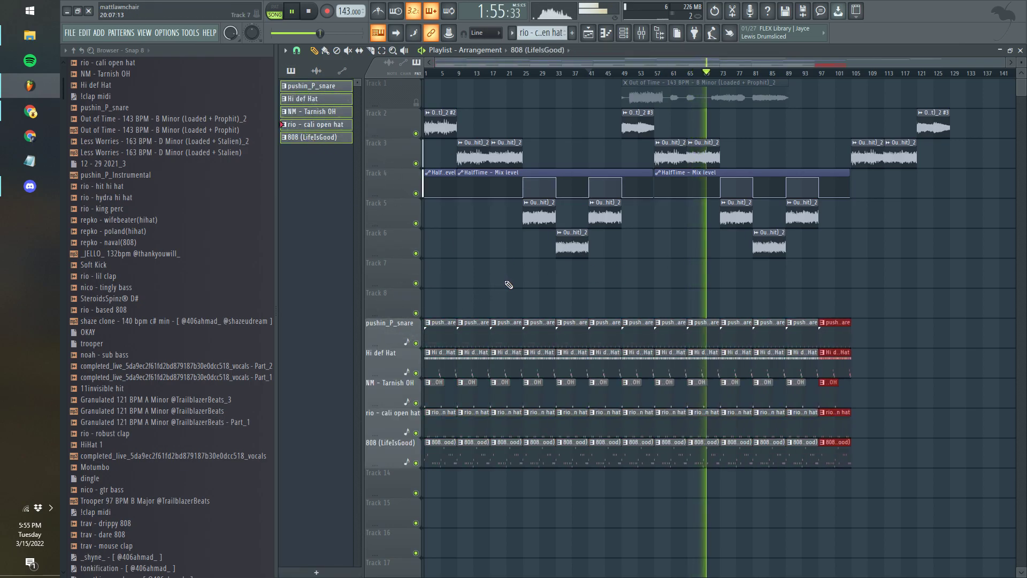
- Delete the drum and 808 patterns from bars 49–57 and bars 1–9, and start playback in the intro
right_click(643, 419)
right_click(638, 447)
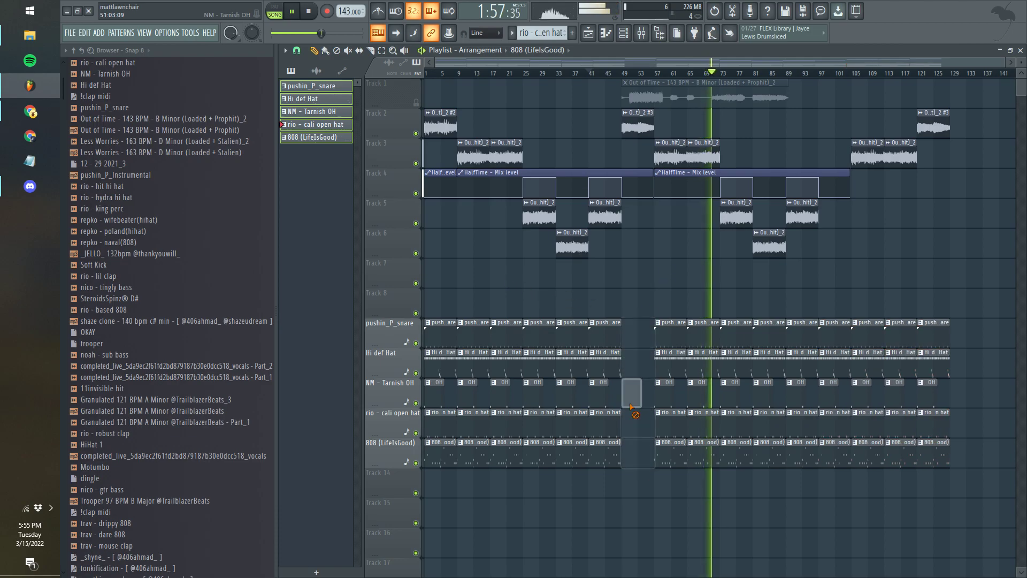
right_click(439, 323)
right_click(438, 355)
right_click(436, 384)
right_click(435, 414)
right_click(432, 444)
left_click(449, 74)
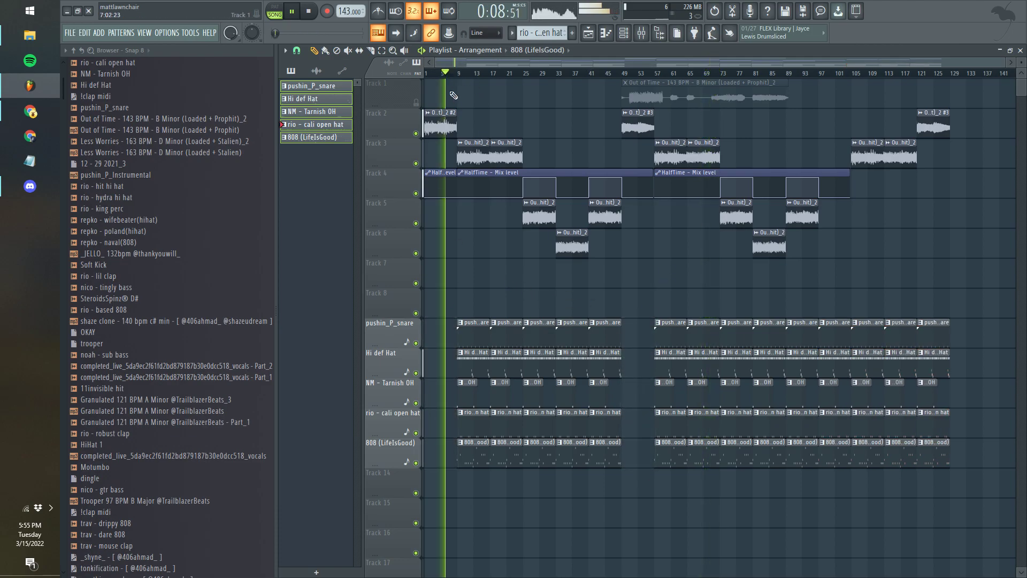
- Replace the 808 pattern at bars 17–25 with two half-length clips of four bars each
scroll(449, 74, "up", 5)
left_click_drag(718, 461, 664, 462)
left_click(672, 461)
scroll(680, 492, "down", 3)
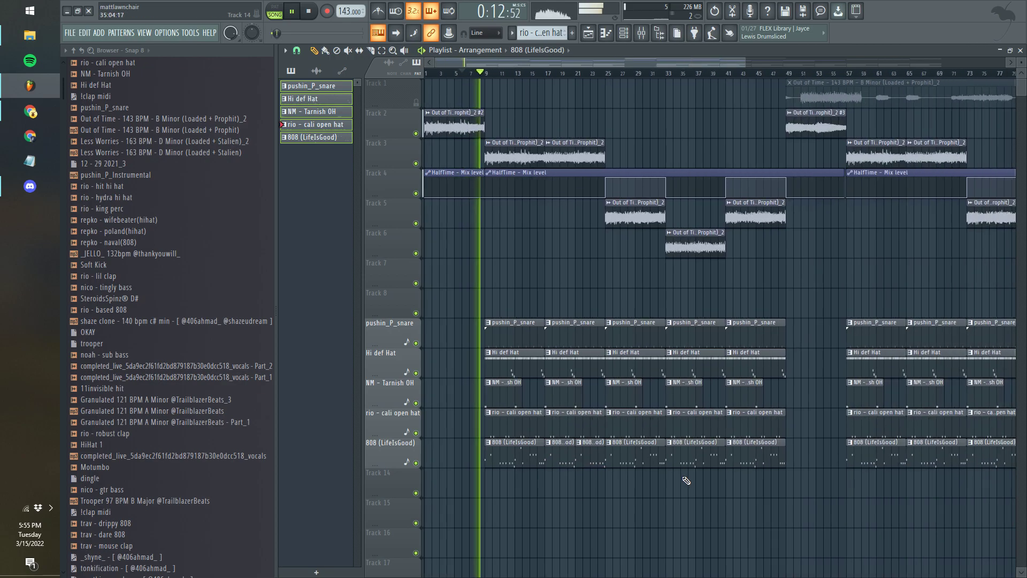
- Replace the 808 patterns at bars 33 and 41 with copies of the paired half-length clips
right_click(741, 459)
right_click(706, 462)
left_click_drag(595, 468, 563, 457)
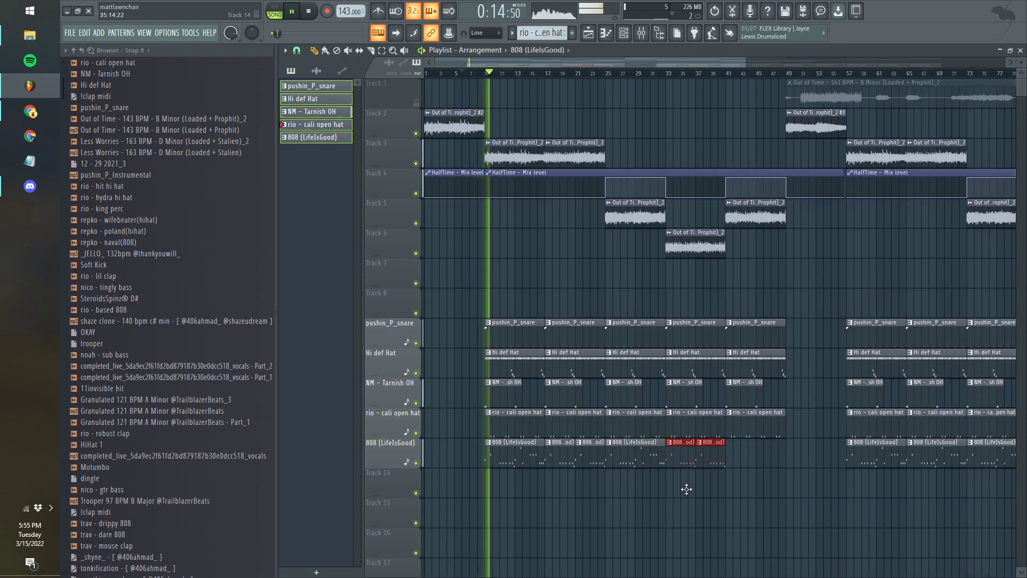
scroll(669, 503, "up", 3)
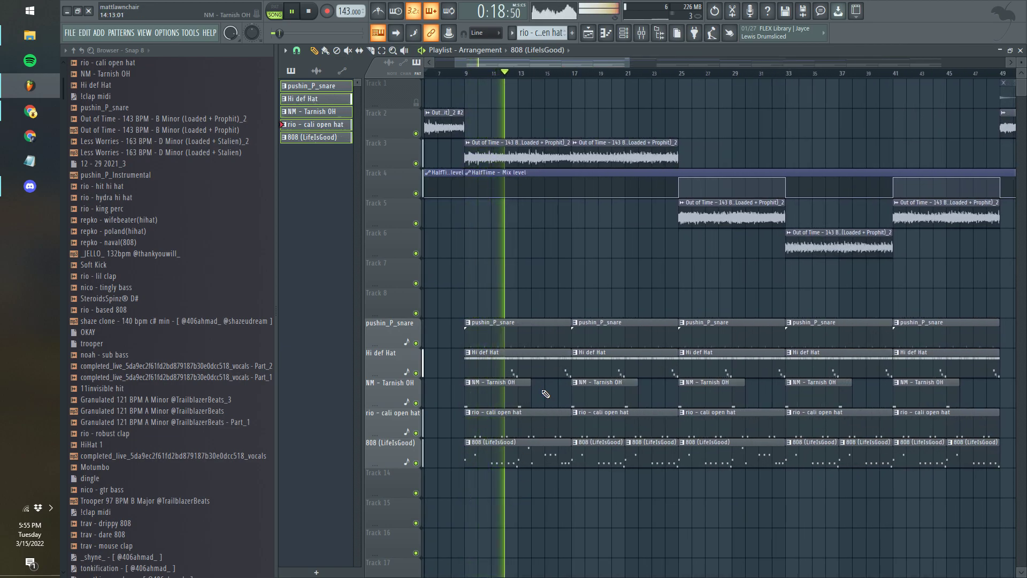
- Route the snare, hats and 808 channels to their own mixer tracks starting from Insert 4
key("F9")
key("F6")
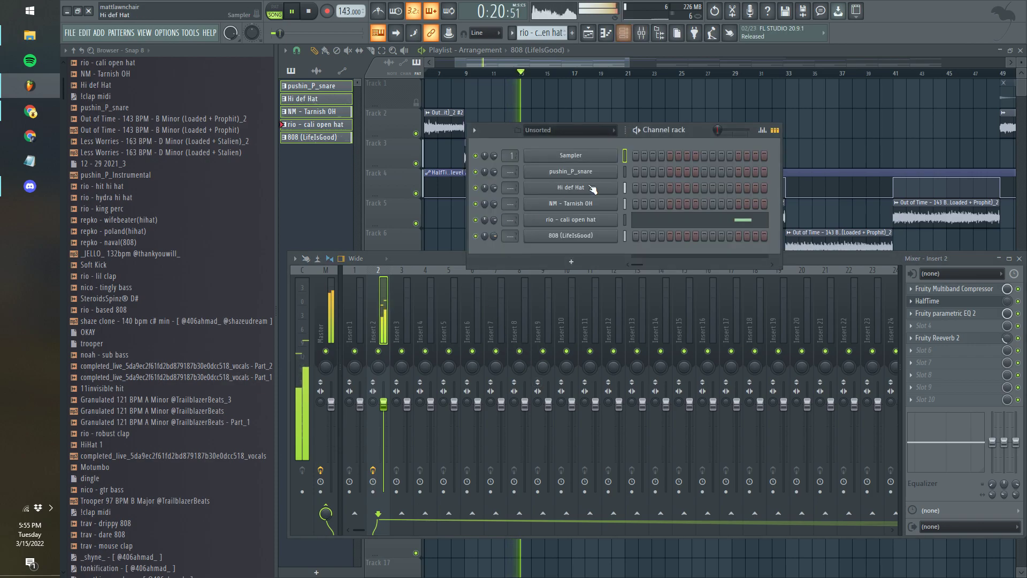
left_click(423, 321)
key("ctrl+l")
- Add an effect plugin to the fifth slot of the Master track and close the open windows
left_click(328, 294)
left_click(926, 338)
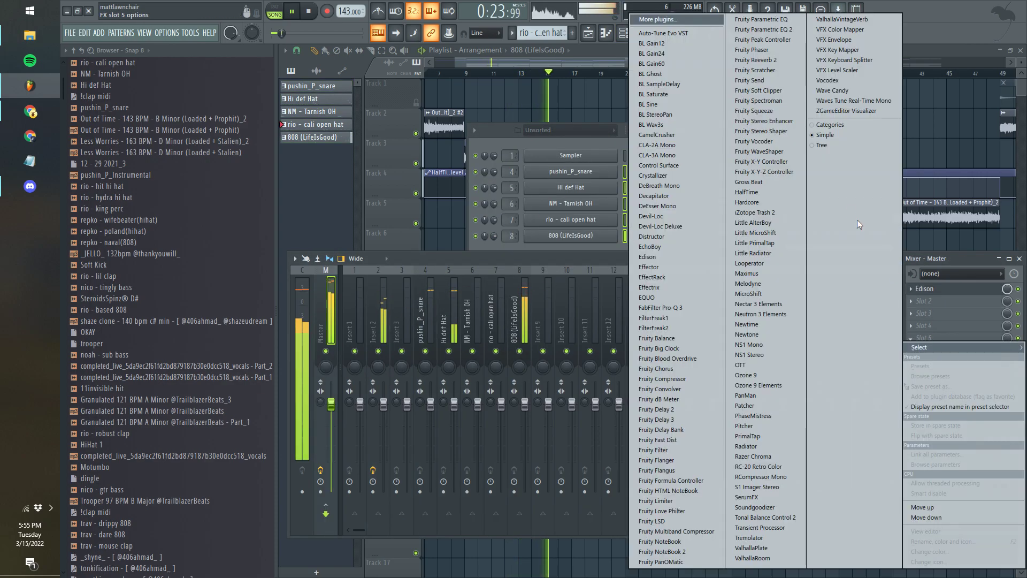
left_click(779, 69)
key("F12")
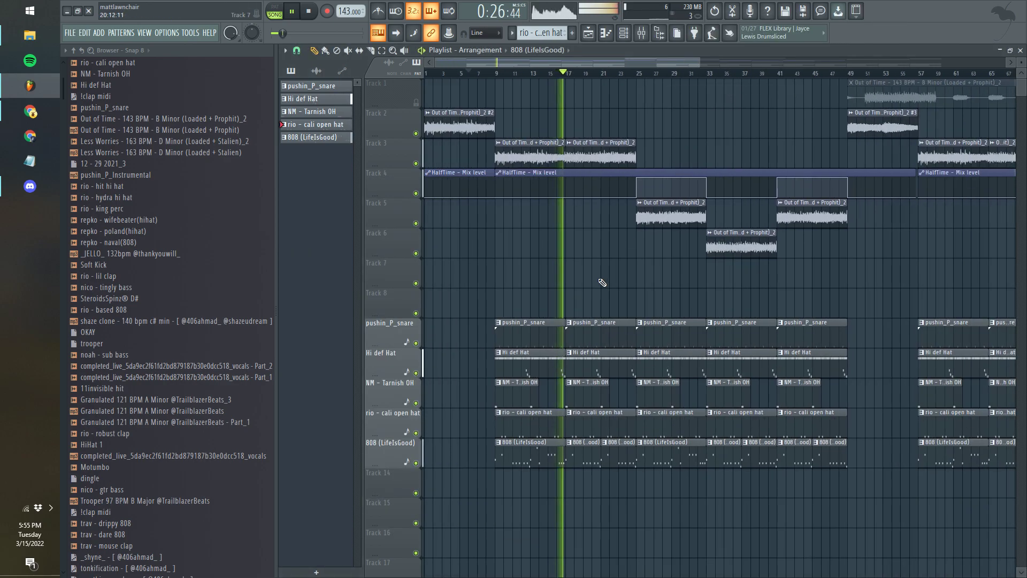
- Lower the pushin_P_snare mixer level and set the Hi def Hat level to about -5.4 dB
key("F9")
left_click(520, 333)
left_click(434, 341)
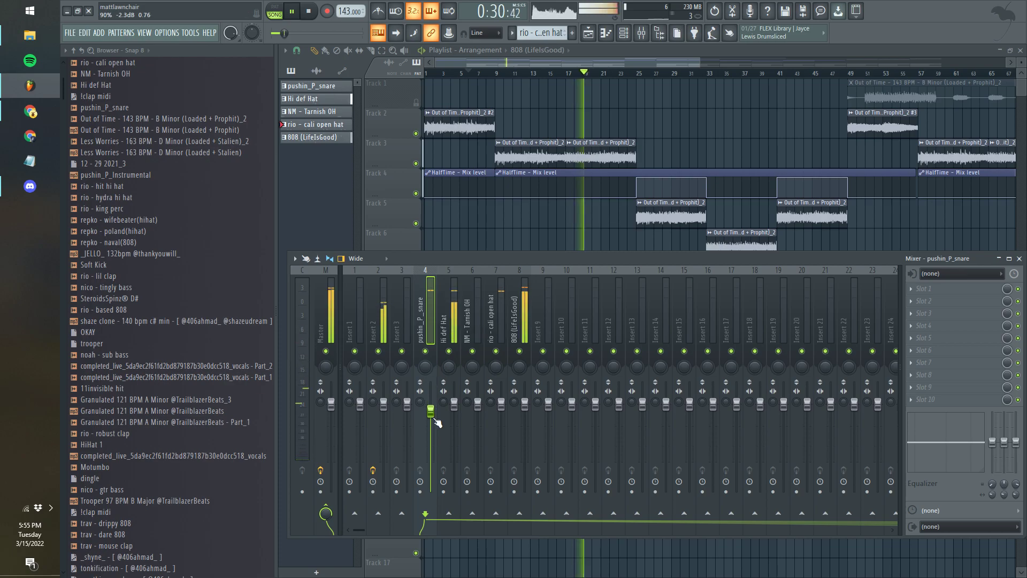
left_click_drag(454, 403, 458, 427)
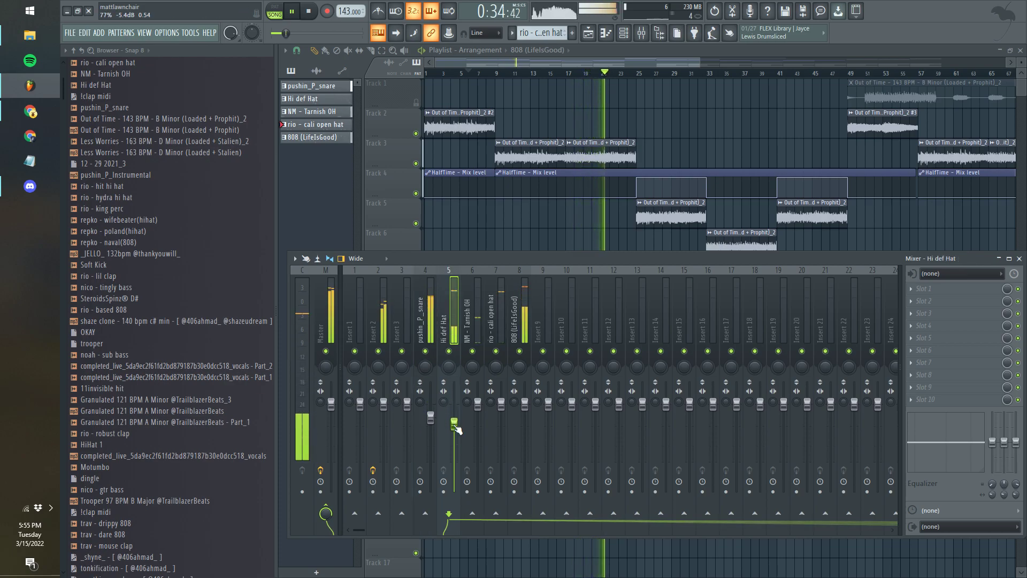
- Lower the NM - Tarnish OH and rio - cali open hat mixer levels while replaying from around bar 9
left_click(478, 331)
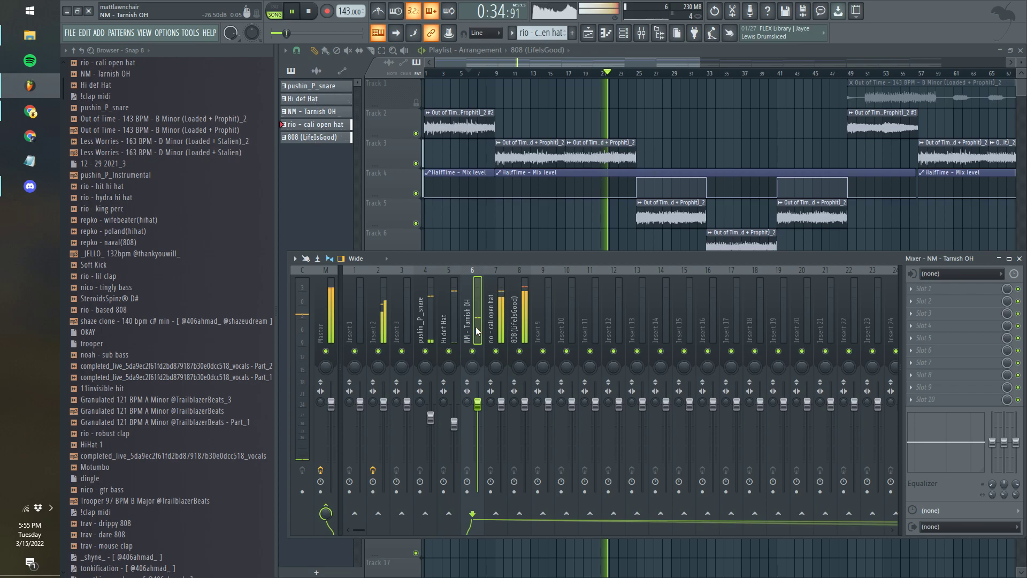
left_click(499, 70)
key("F6")
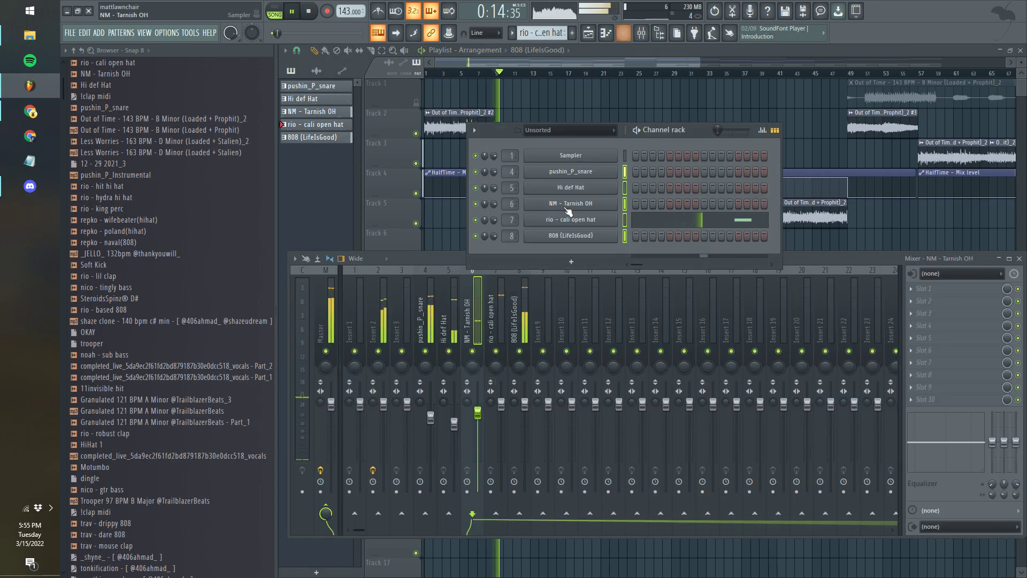
left_click(561, 211)
left_click(477, 425)
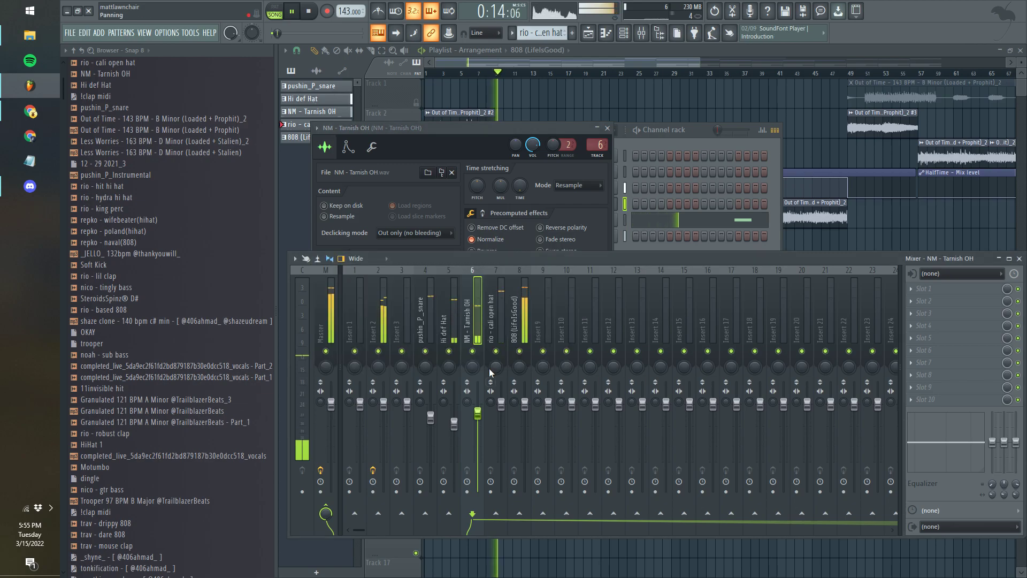
left_click(496, 320)
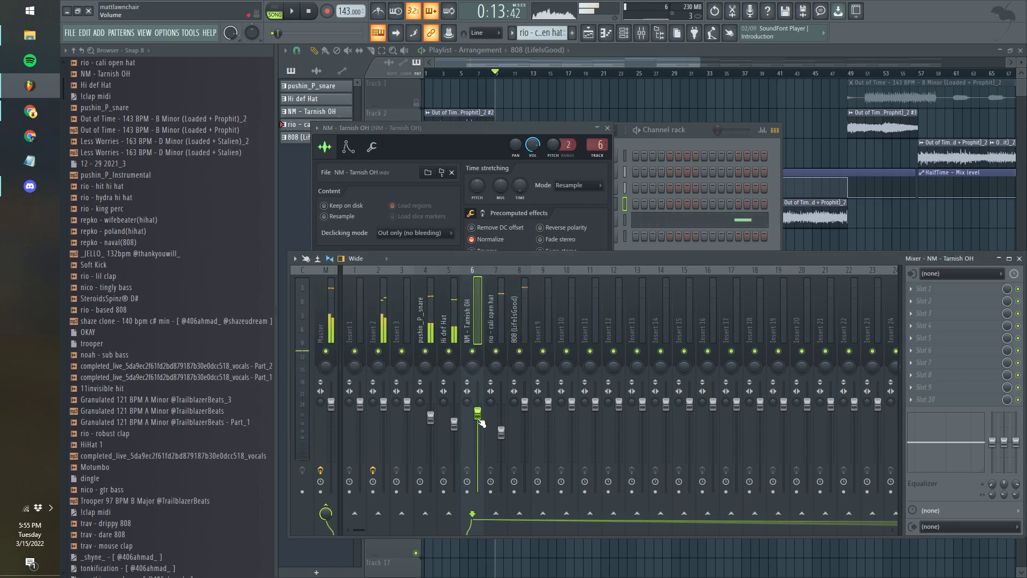
left_click_drag(478, 414, 479, 427)
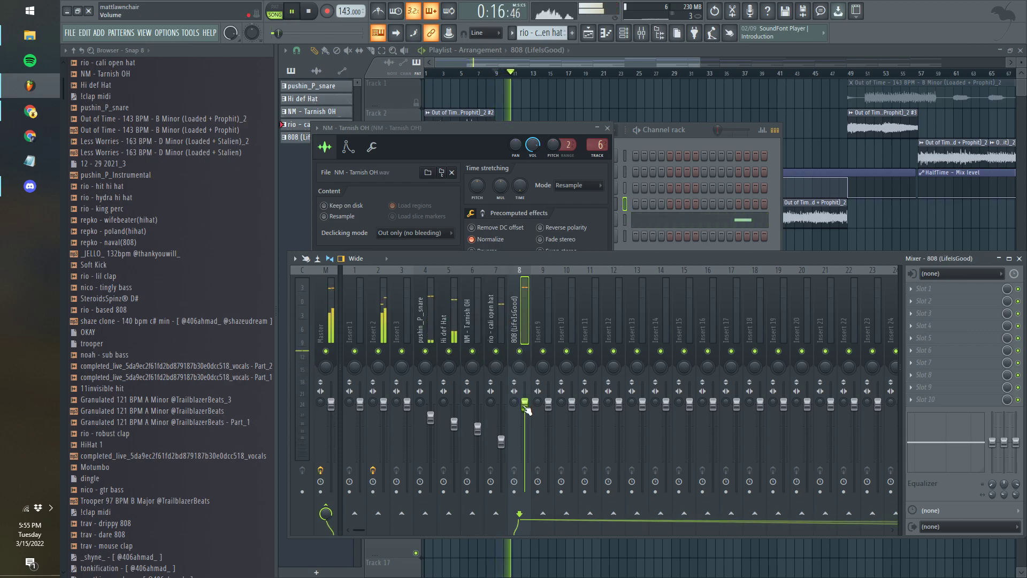
- Adjust the precomputed Boost of the 808 (LifeIsGood) sampler channel and return to the playlist
key("F6")
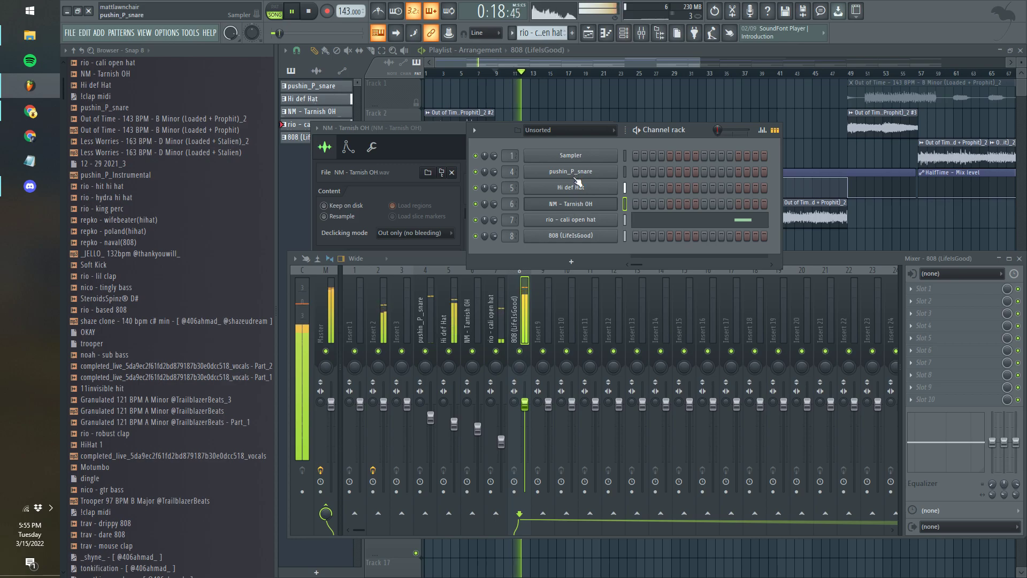
left_click(580, 233)
left_click(513, 240)
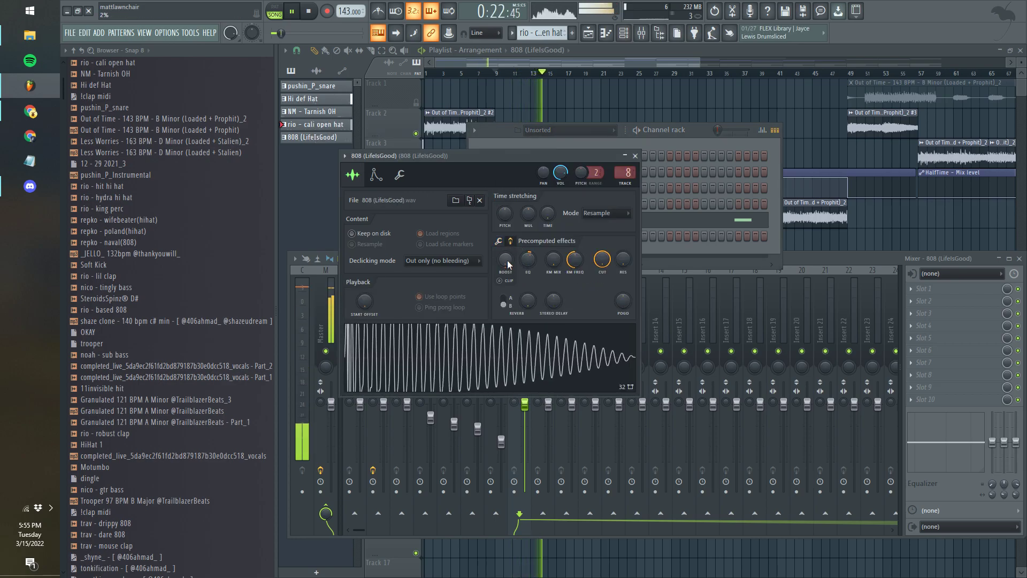
left_click(635, 155)
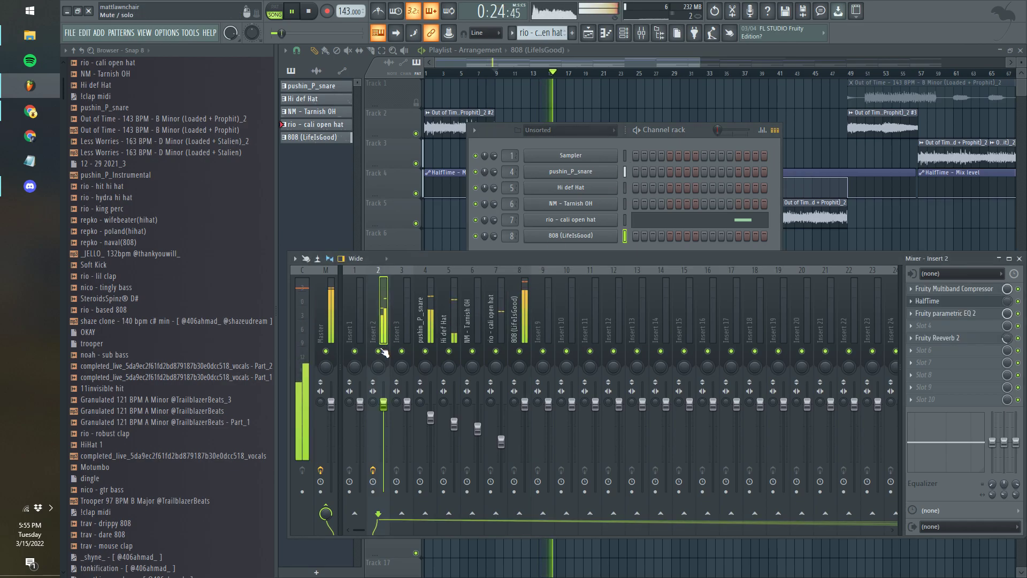
left_click(329, 315)
right_click(435, 230)
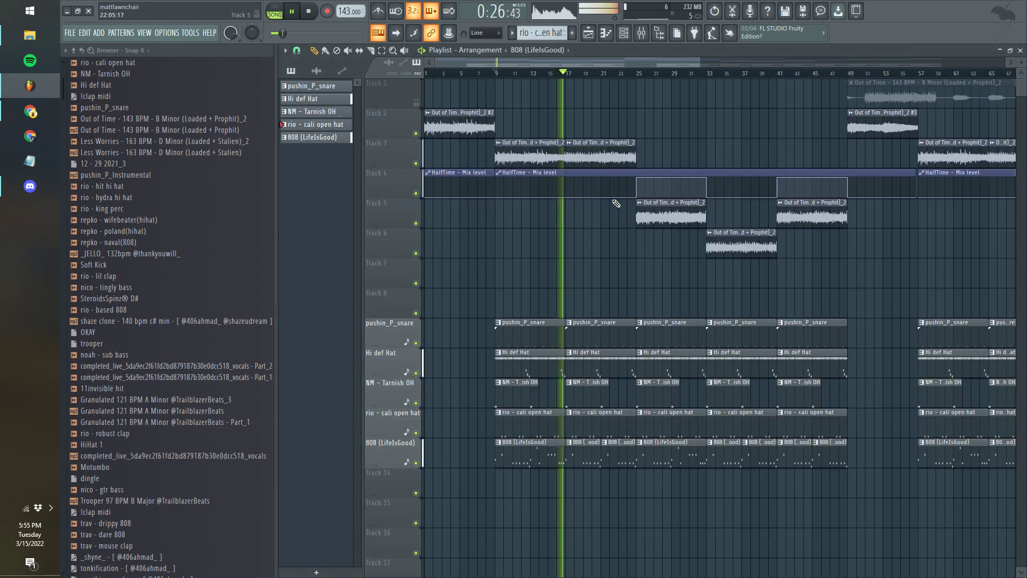
- Make the Hi def Hat clip at bar 17 unique and delete the rio - cali open hat and NM - Tarnish OH clips there
scroll(574, 313, "up", 4)
right_click(580, 356)
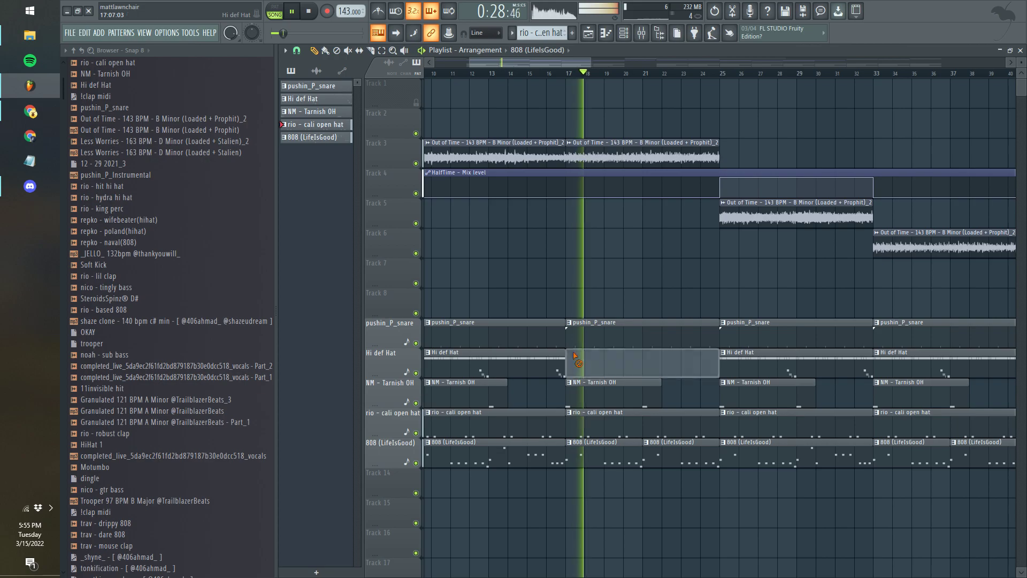
key("ctrl+z")
left_click(570, 352)
left_click(600, 422)
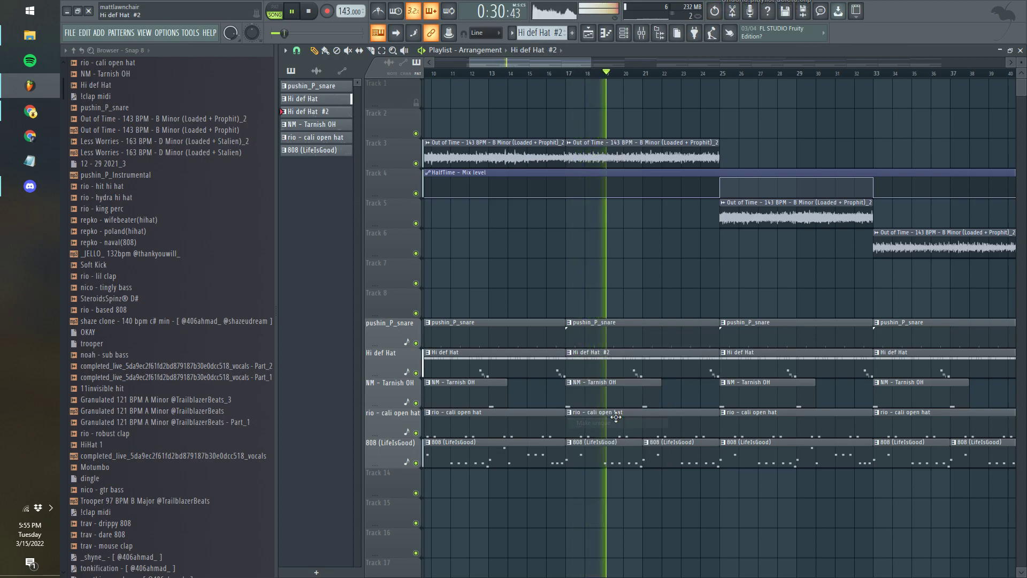
right_click(621, 418)
right_click(600, 392)
- Edit the Hi def Hat #2 pattern and add four C5 notes in the gaps of bar 1
double_click(582, 369)
key("space")
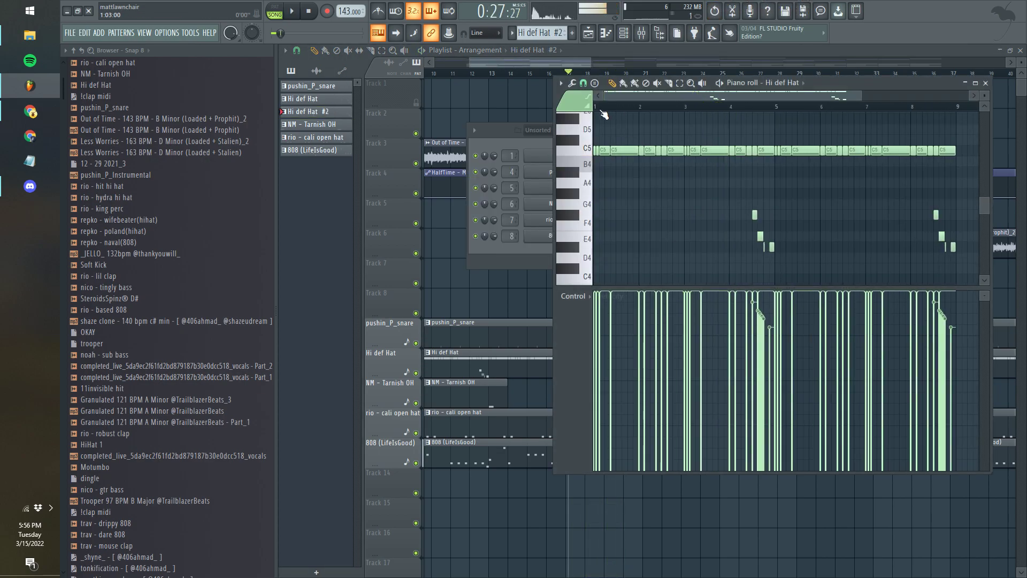
scroll(602, 127, "up", 3)
scroll(599, 125, "up", 1)
key("space")
key("space")
key("space")
left_click(622, 206)
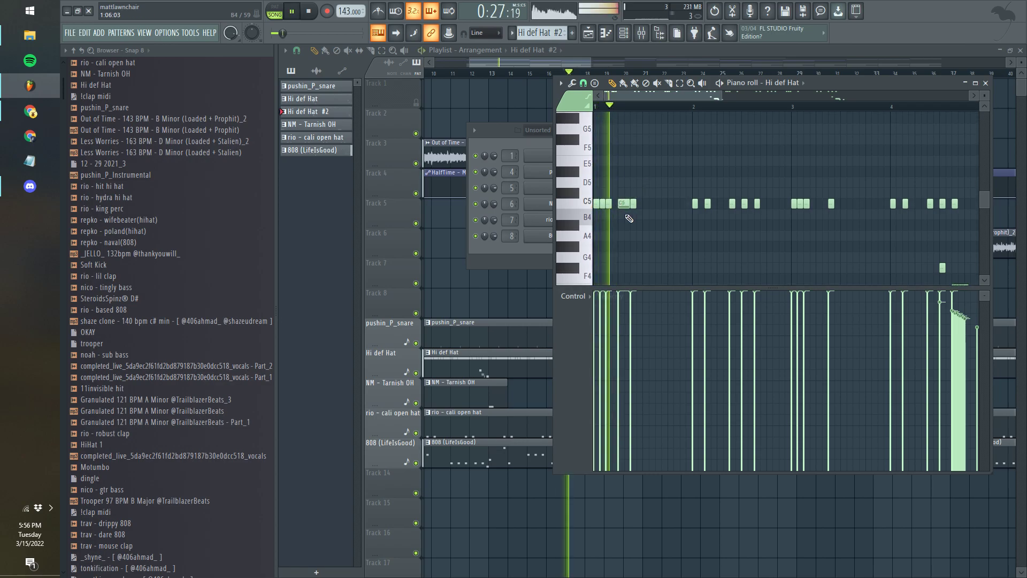
left_click(657, 203)
left_click(670, 203)
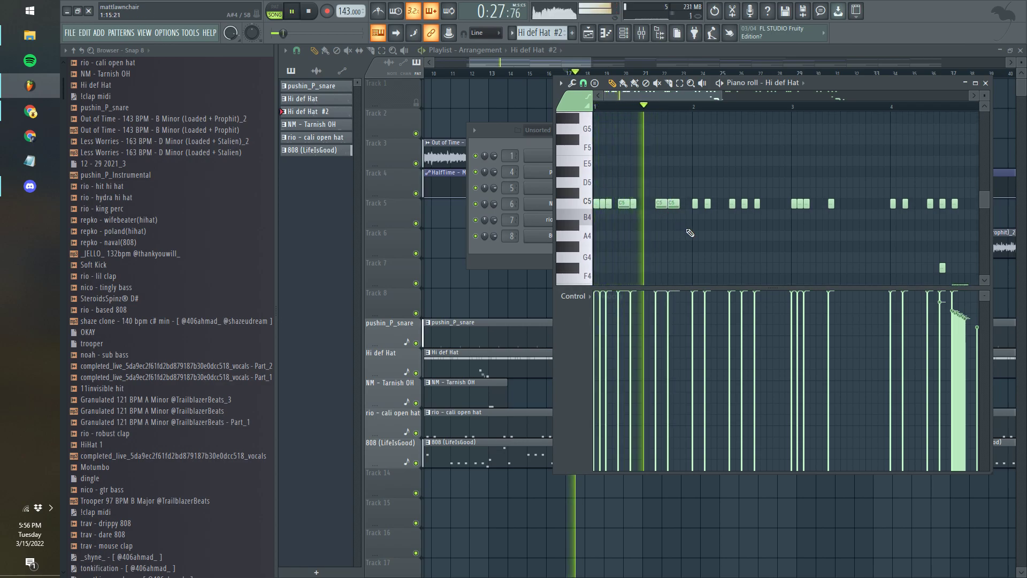
left_click(646, 205)
- Replay the pattern and fill the gaps in bar 2 of the hat line with extra C5 notes
key("space")
key("space")
key("ctrl+a")
scroll(675, 229, "up", 5)
key("ctrl+d")
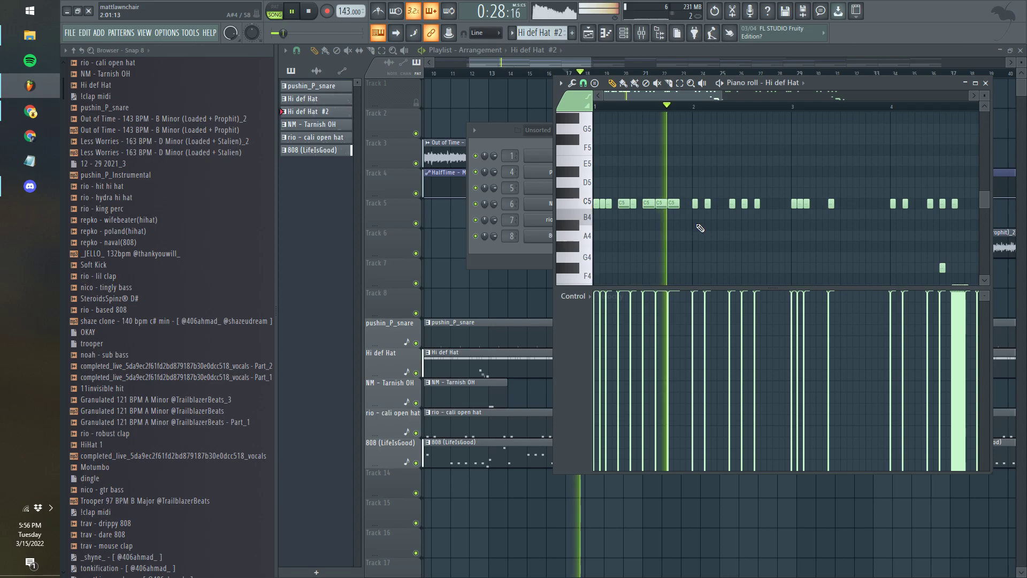
key("space")
key("space")
left_click(721, 205)
left_click(726, 204)
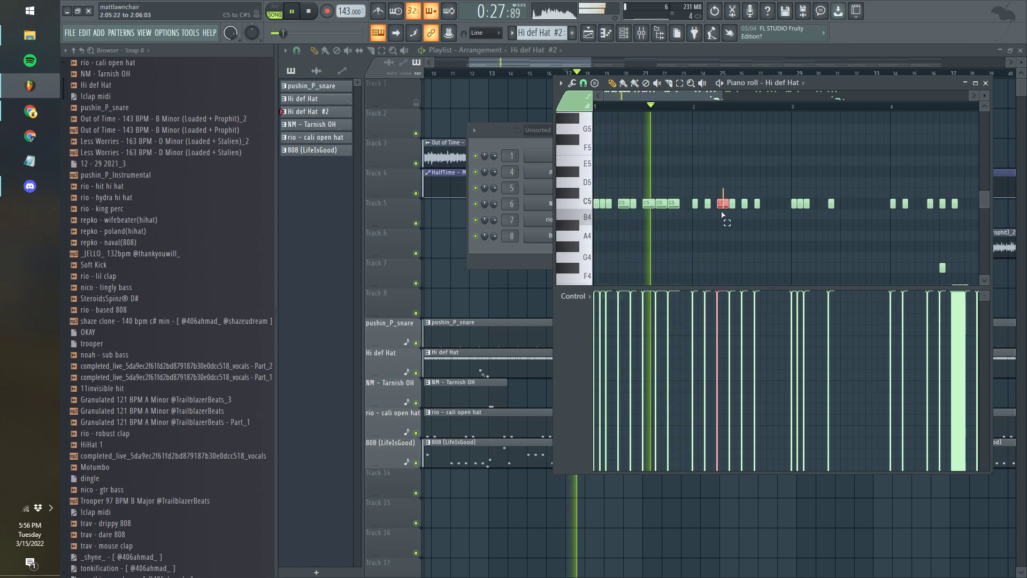
left_click(771, 204)
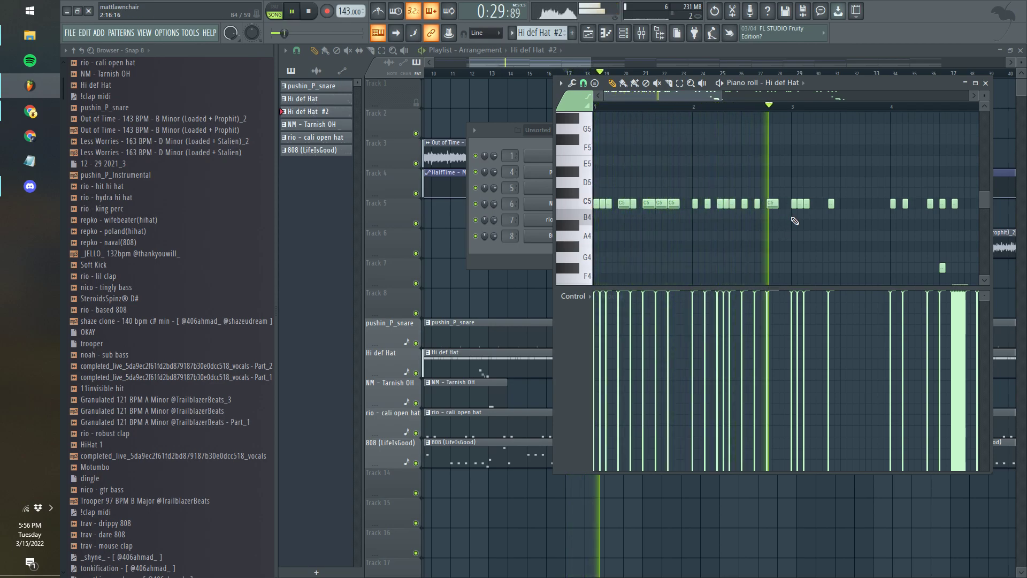
- Apply quick legato to the C5 hat notes and delete those after bar 2
left_click_drag(804, 219, 737, 219)
key("space")
scroll(753, 208, "down", 4)
key("ctrl+l")
left_click_drag(671, 204, 899, 212)
- Duplicate the two-bar C5 hat phrase three times so it fills the pattern through bar 8
left_click_drag(695, 219, 429, 177, "ctrl")
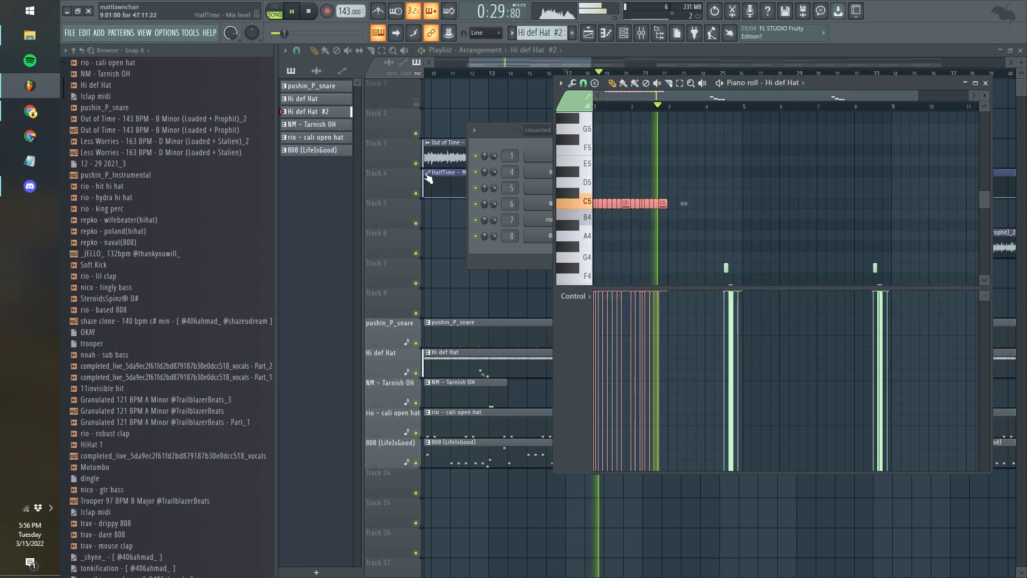
key("ctrl+b")
key("ctrl+b")
key("ctrl+b")
left_click(730, 172, "ctrl")
- Remove the lower-pitched hat notes in bar 4 and chop the C5 note late in that bar into a short roll
scroll(713, 173, "up", 2)
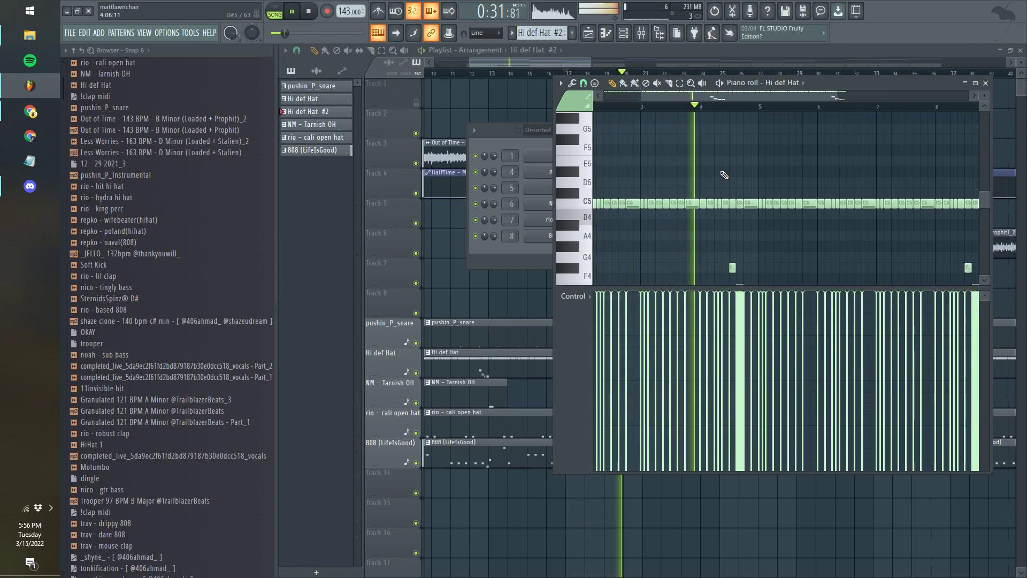
scroll(759, 198, "down", 4)
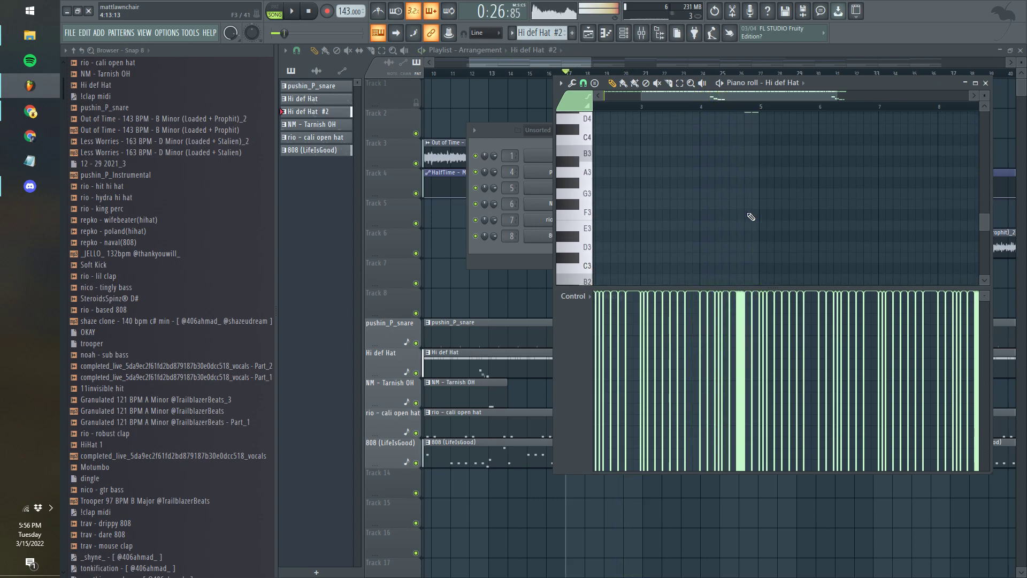
scroll(753, 186, "up", 3)
scroll(750, 198, "up", 2)
key("alt+u")
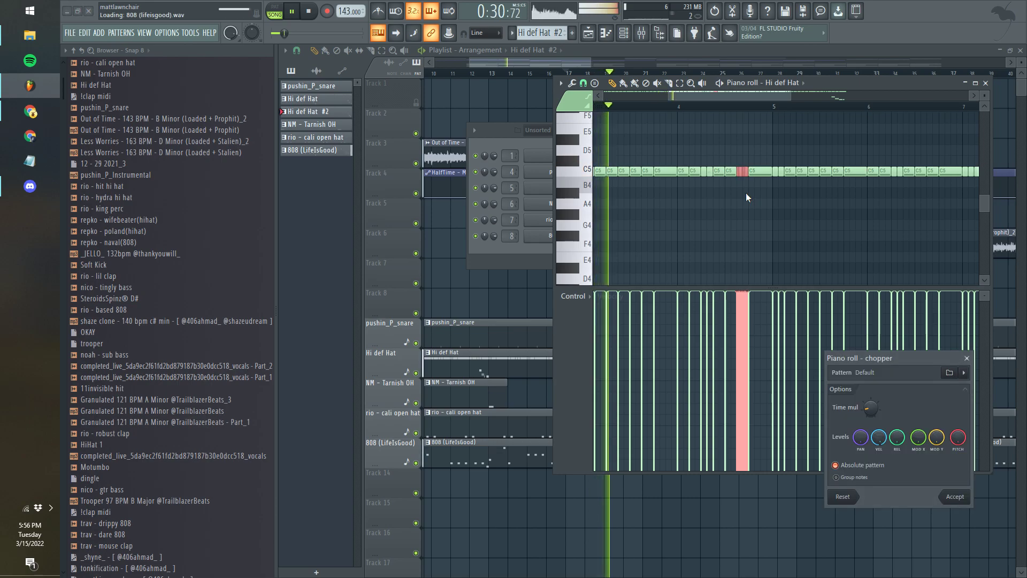
left_click(965, 495)
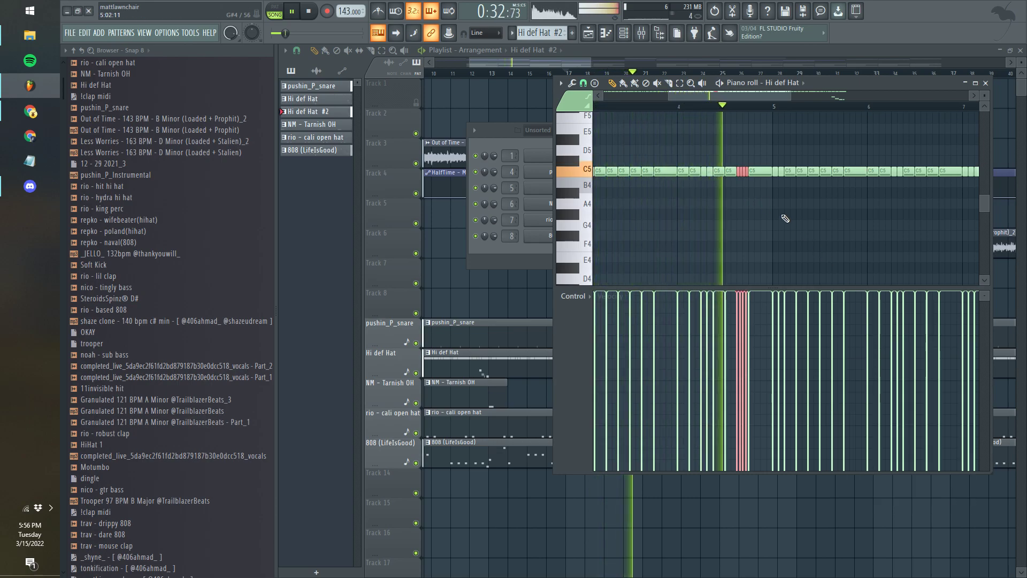
- Replay the hats and discard the lengths of all the hat notes
left_click(785, 215, "ctrl")
key("space")
key("space")
key("shift+d")
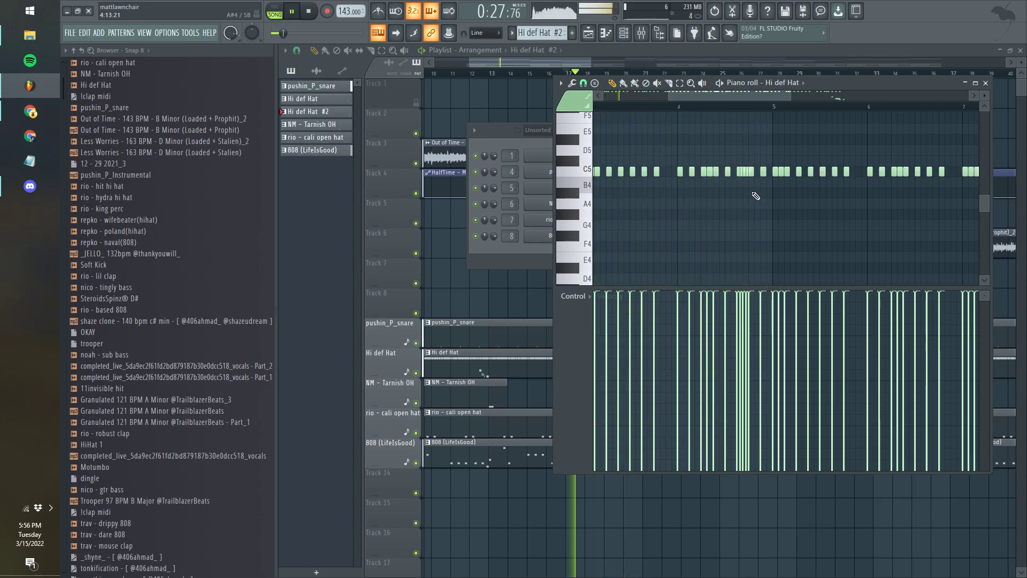
scroll(763, 197, "down", 5)
scroll(647, 189, "up", 4)
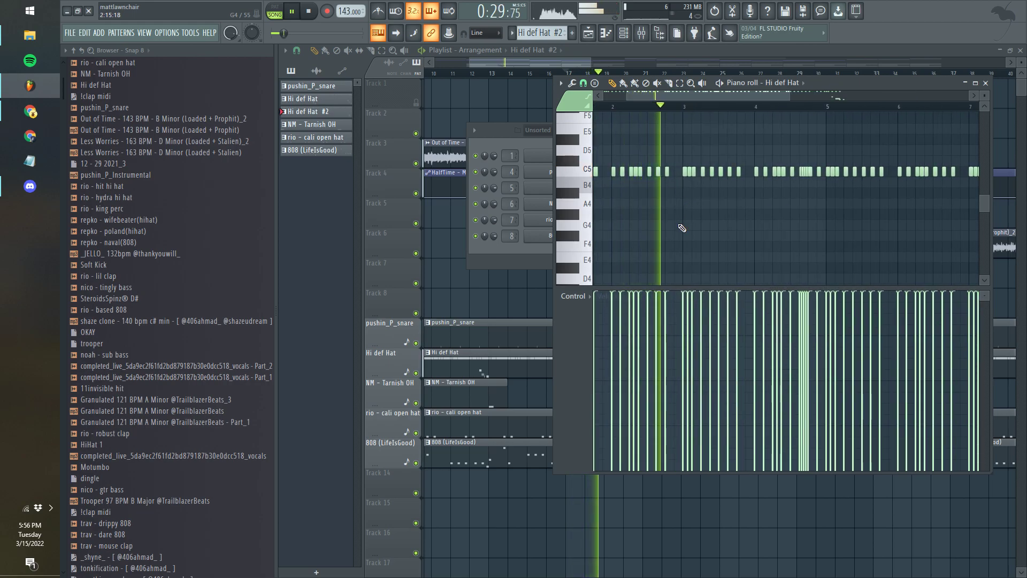
- Chop the C5 hat note shortly after the start of bar 4 with an adjusted chopper time multiplier
left_click_drag(793, 181, 764, 212)
key("space")
key("alt+u")
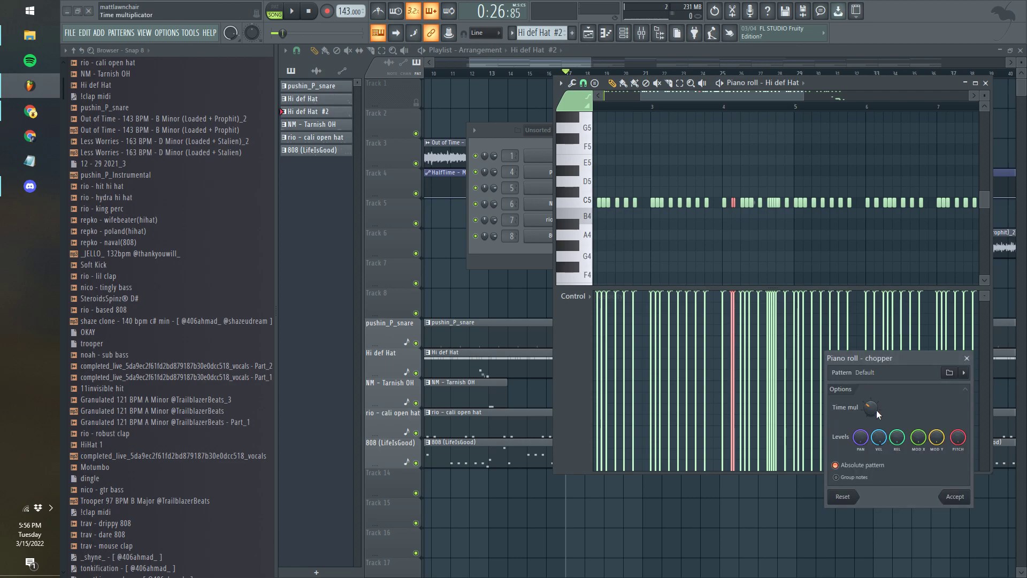
left_click_drag(872, 407, 872, 420)
key("space")
left_click(955, 495)
scroll(808, 247, "down", 4)
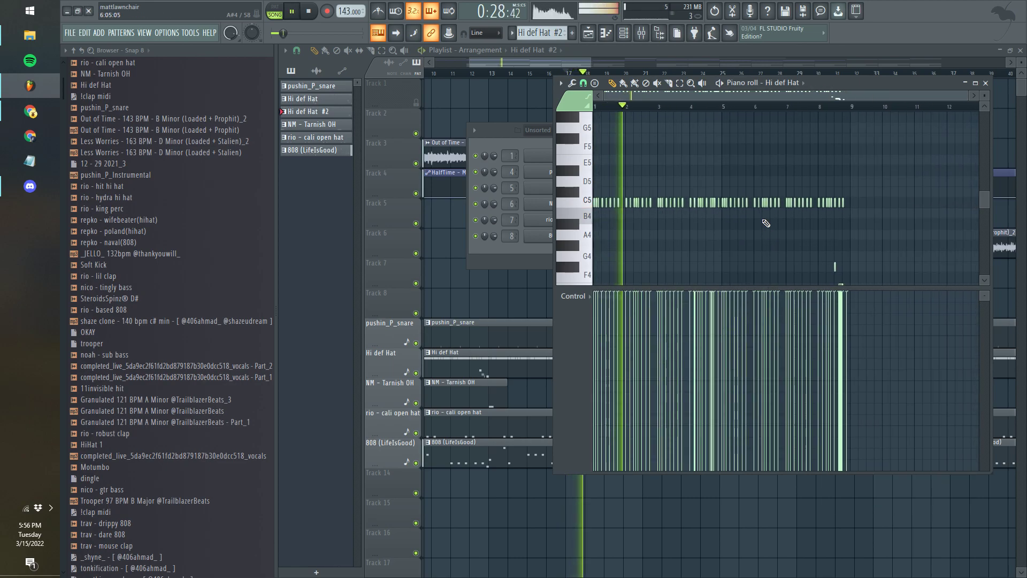
- Apply quick legato to the hat notes and replace bars 5 to 8 with a copy of bars 1 to 4
key("ctrl+l")
right_click(725, 204)
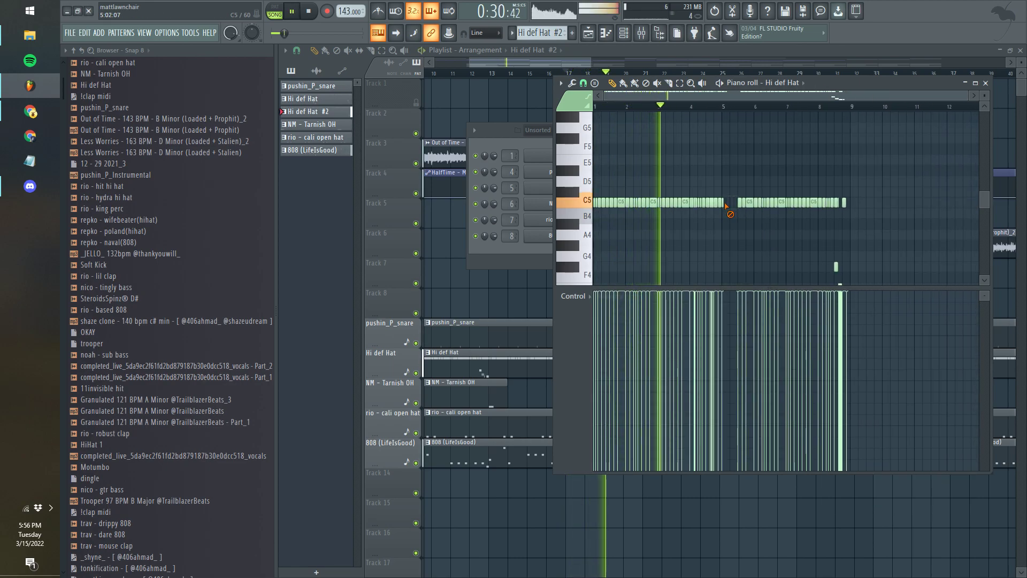
mouse_move(734, 176)
left_mouse_down()
mouse_move(936, 412)
mouse_move(932, 402)
left_mouse_up()
key("Delete")
key("ctrl+b")
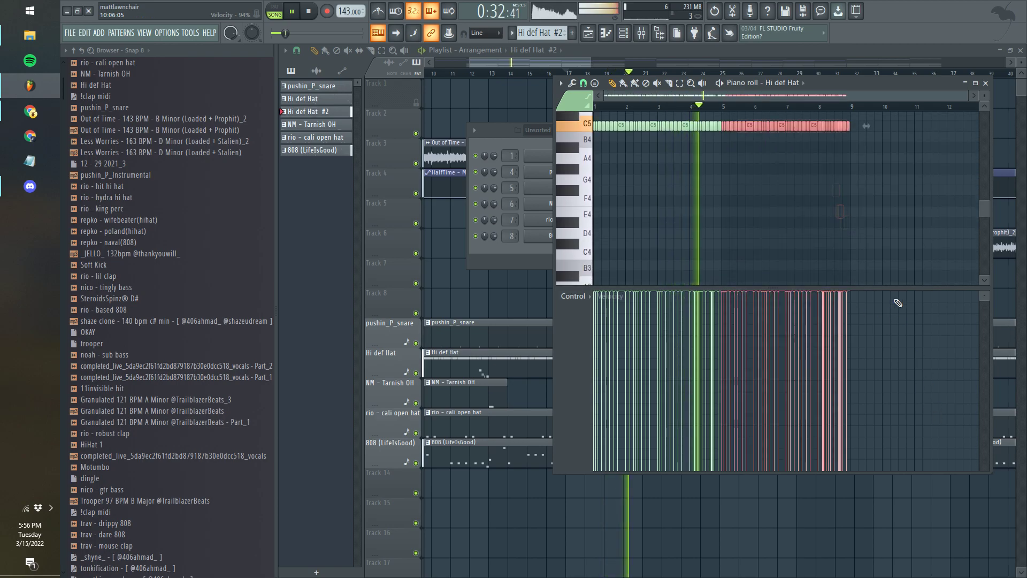
left_click(784, 171, "ctrl")
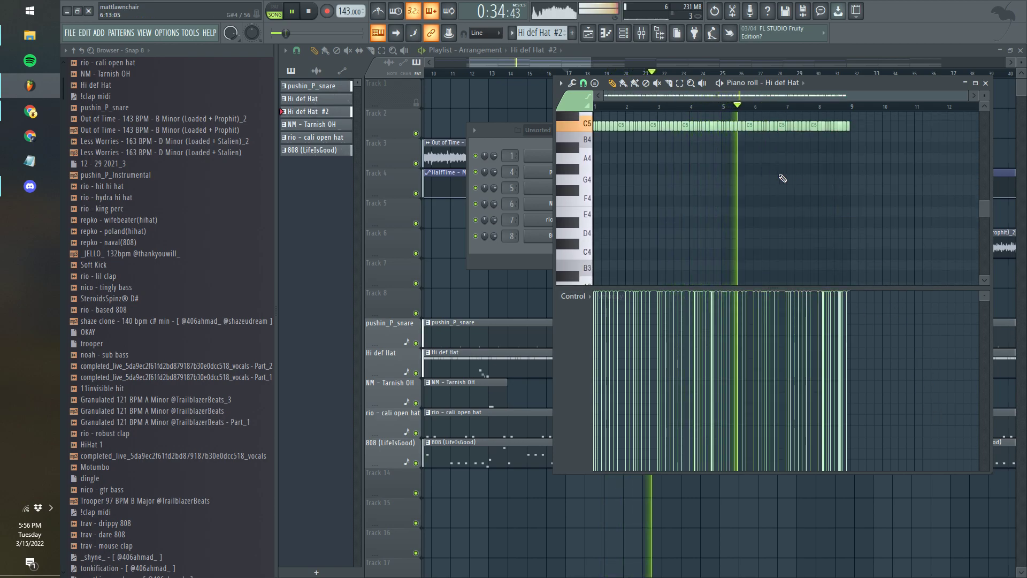
- Shape the velocities of the two hat rolls in bar 4, falling on the earlier one and rising on the later one
scroll(771, 172, "up", 1)
scroll(651, 148, "up", 4)
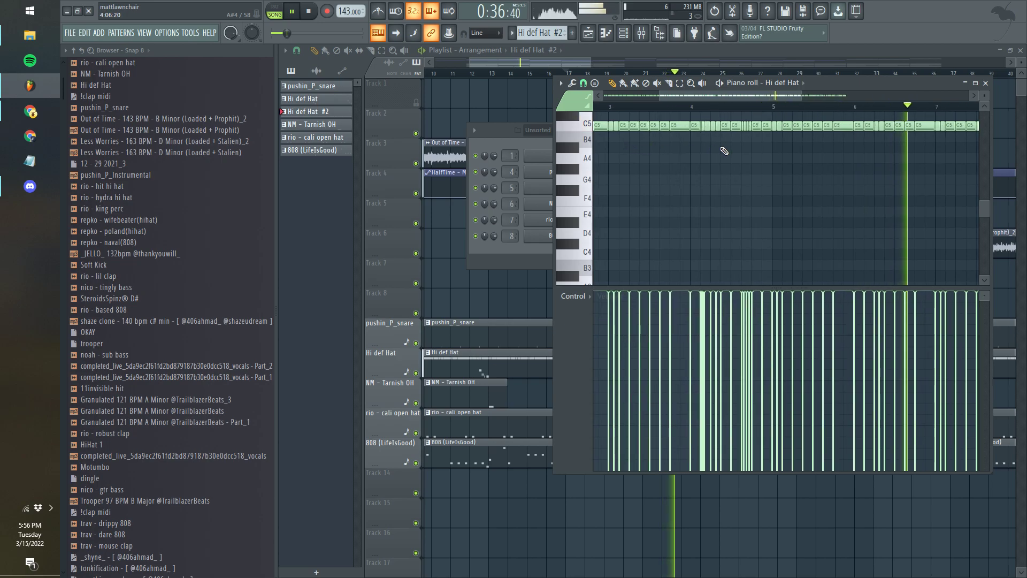
left_click_drag(806, 128, 835, 132)
left_click(802, 257, "ctrl")
scroll(803, 234, "down", 3)
scroll(764, 191, "up", 3)
left_click_drag(822, 129, 832, 133)
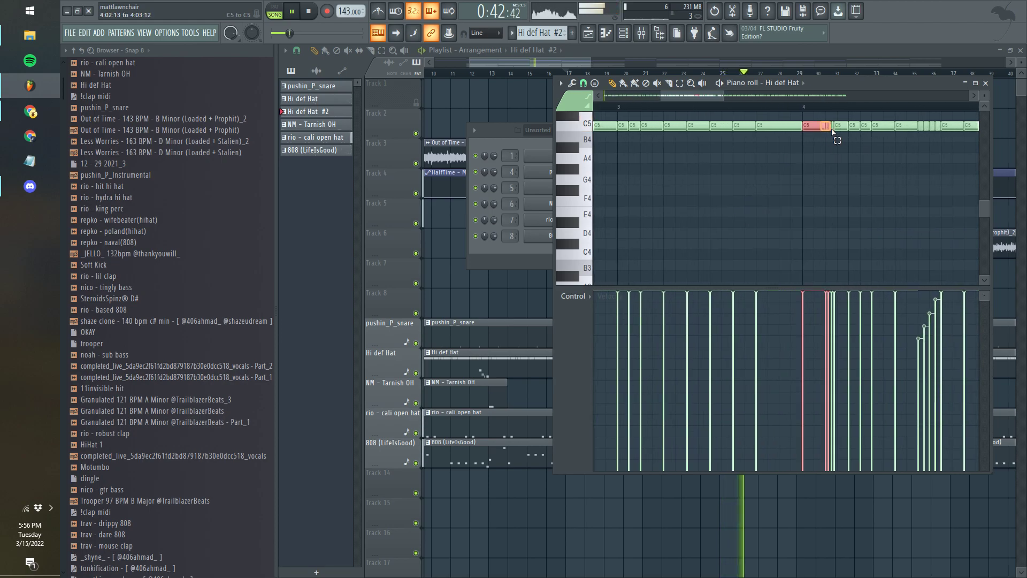
left_click(865, 167, "ctrl")
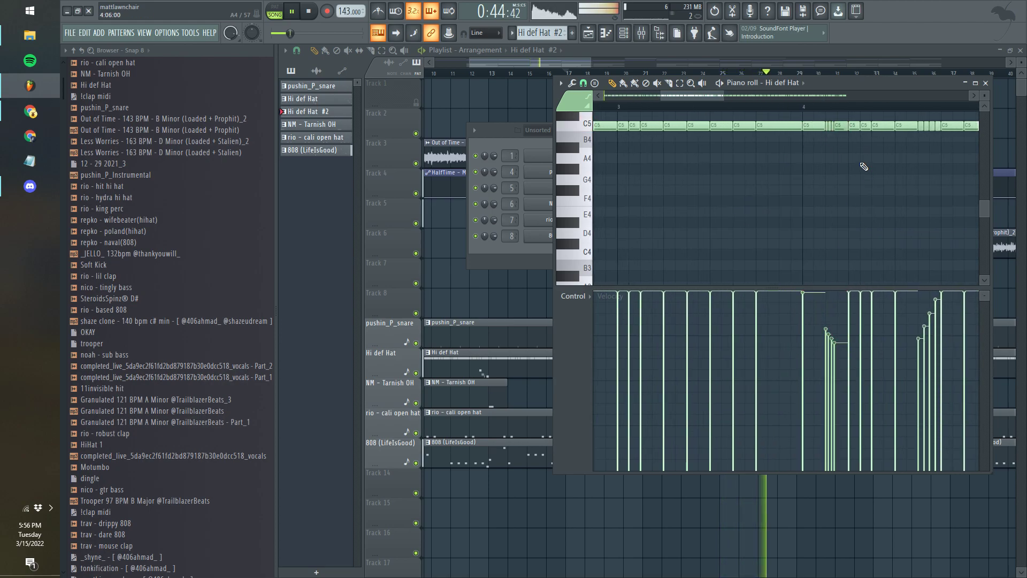
scroll(837, 185, "down", 5)
scroll(749, 175, "up", 3)
right_click(721, 222)
left_click_drag(721, 222, 851, 221)
key("ctrl+z")
key("ctrl+z")
- Return to the playlist and replace the Hi def Hat clips at bars 33 and 41 with Hi def Hat #2
left_click(597, 107)
right_click(441, 257)
scroll(553, 278, "down", 5)
right_click(630, 370)
right_click(675, 369)
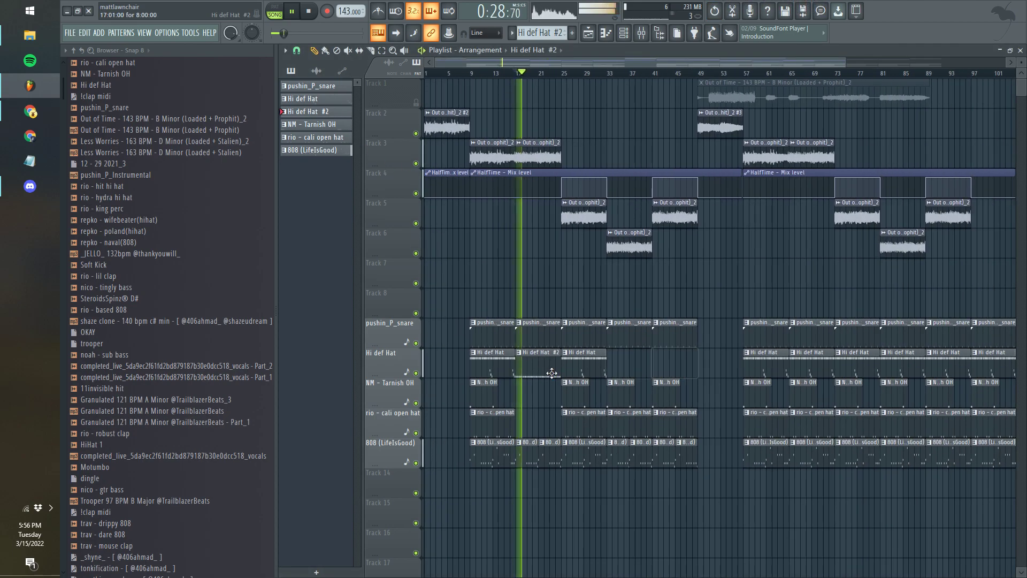
scroll(745, 298, "down", 2)
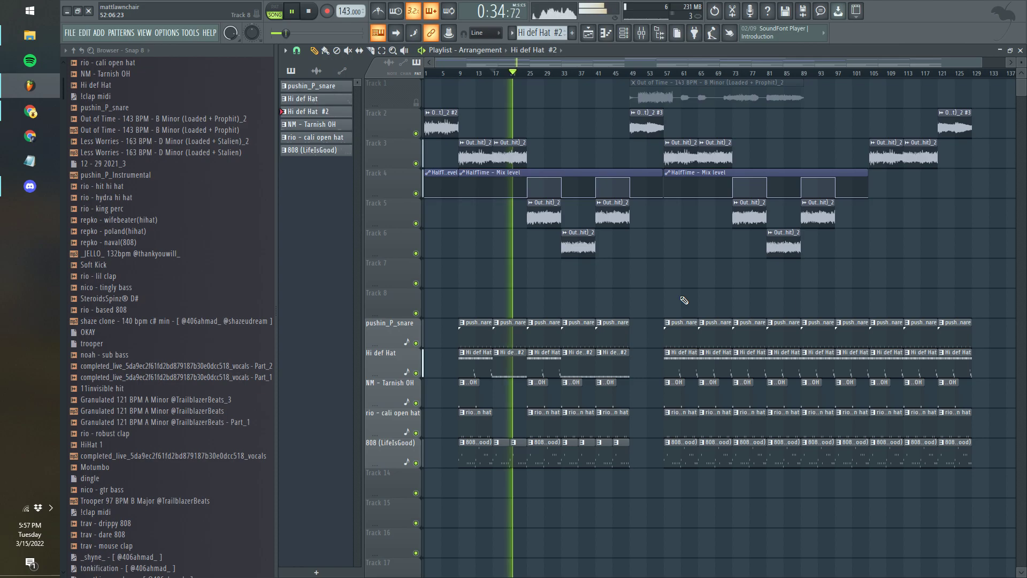
- Make the 808 (LifeIsGood) clip at bar 25 unique and open the Channel rack
scroll(536, 276, "up", 4)
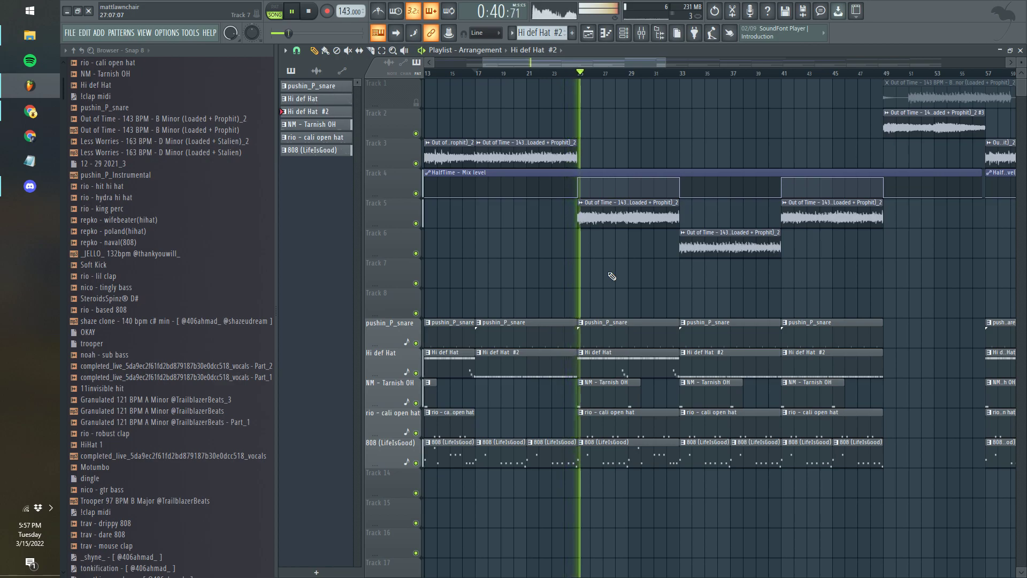
scroll(634, 296, "down", 3)
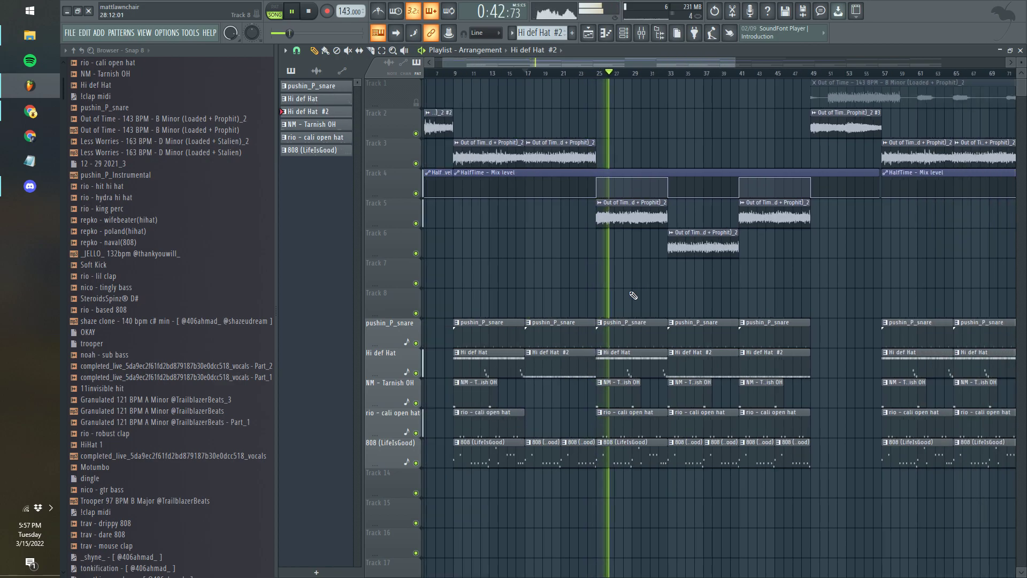
left_click(605, 443)
left_click(641, 515)
key("F6")
- Load the SteroidsSpinz® D# sample as a new channel and paste the 808 notes into it
left_click_drag(134, 299, 630, 242)
left_click(625, 253)
key("ctrl+v")
- Mute the 808 (LifeIsGood) channel and set the SteroidsSpinz® D# sampler's root note to D#5
left_click(475, 236)
left_click(545, 251)
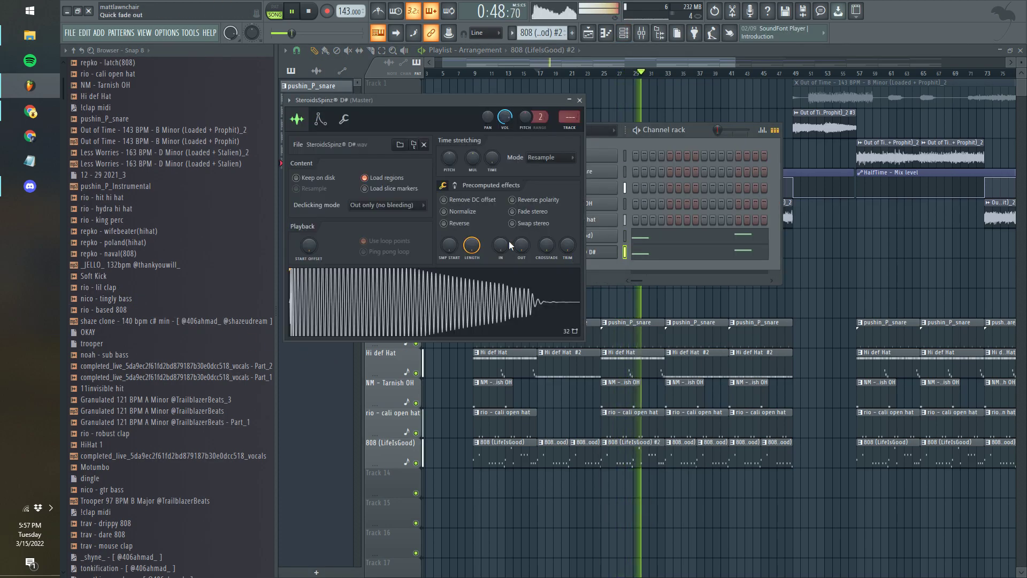
left_click(345, 121)
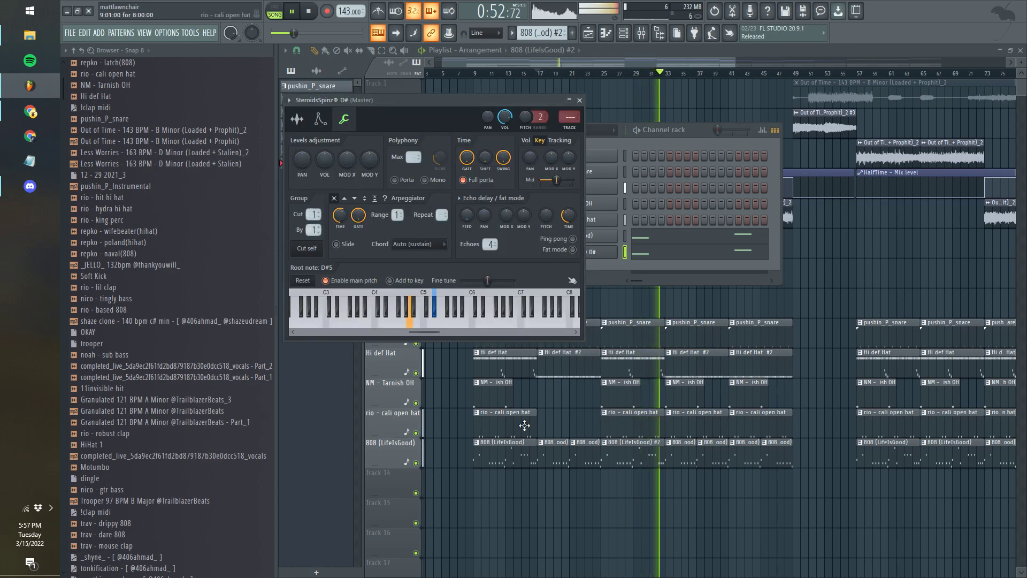
- Replace the 808 (LifeIsGood) clips at bar 33 with a copy of 808 (LifeIsGood) #2 and trim its start
right_click(671, 483)
scroll(676, 484, "up", 3)
right_click(682, 461)
left_click_drag(679, 465, 616, 457)
key("ctrl+b")
left_click(776, 475, "ctrl")
left_click_drag(761, 463, 759, 495)
right_click(760, 495)
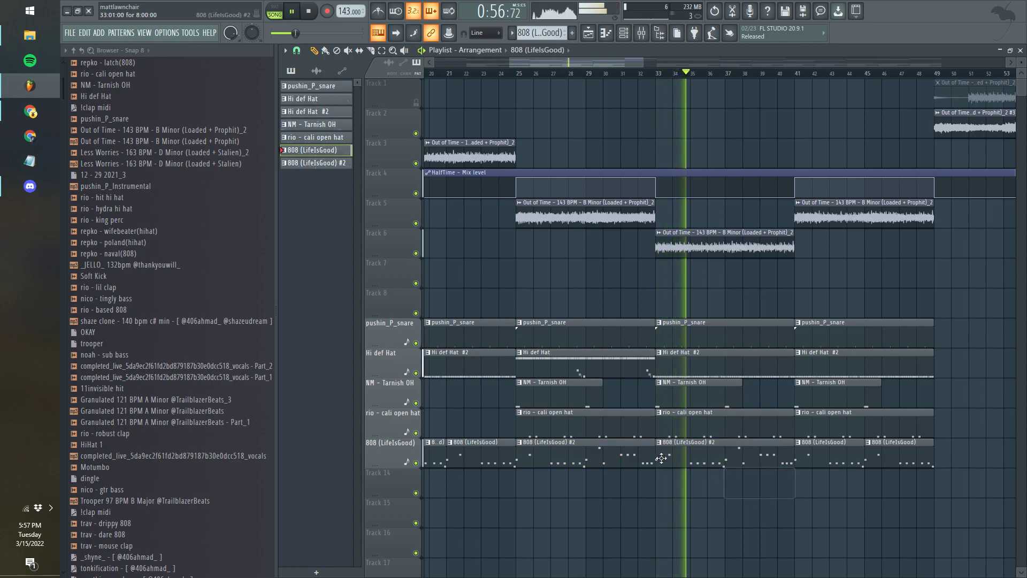
scroll(708, 473, "down", 2)
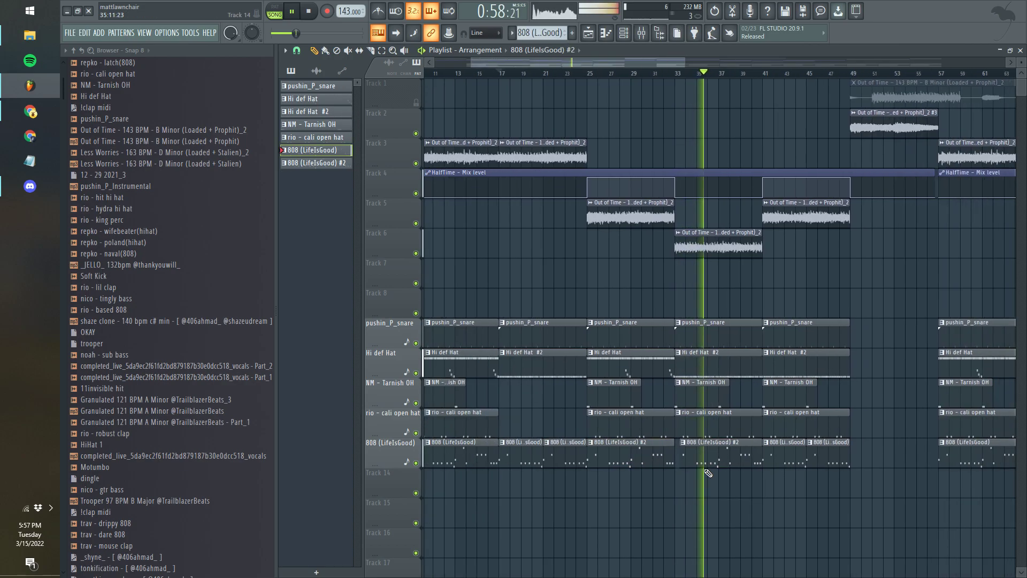
- Delete the NM - Tarnish OH and rio - cali open hat clips at bar 41
right_click(665, 431)
key("ctrl+z")
right_click(796, 397)
right_click(802, 418)
- Replace the two 808 (LifeIsGood) clips at bar 41 with a copy of 808 (LifeIsGood) #2
scroll(796, 406, "down", 1)
right_click(795, 454)
right_click(831, 456)
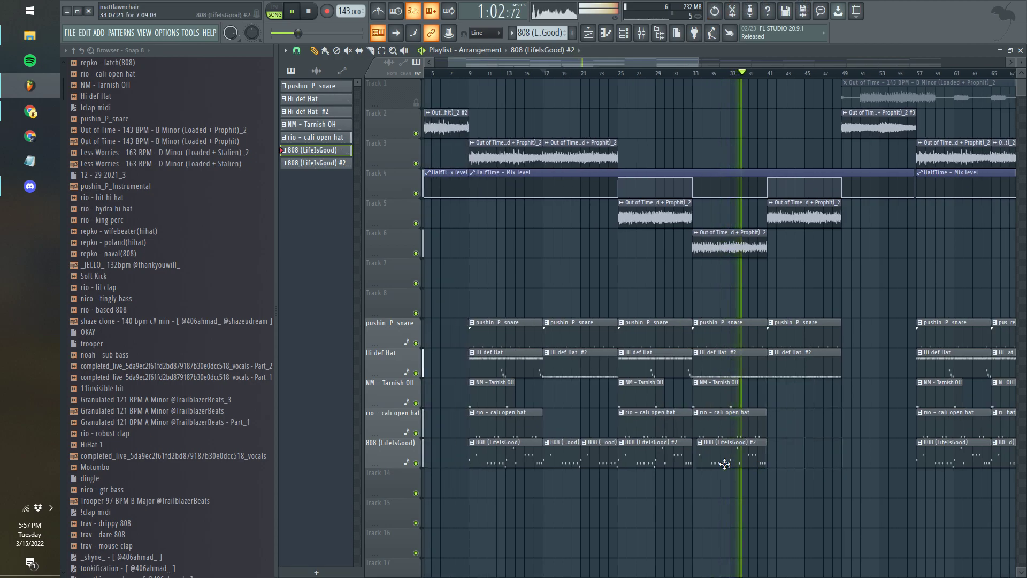
left_click_drag(655, 460, 805, 482)
- Show the Channel rack and open the 808 (LifeIsGood) #2 clip at bar 33 in the Piano roll
key("F6")
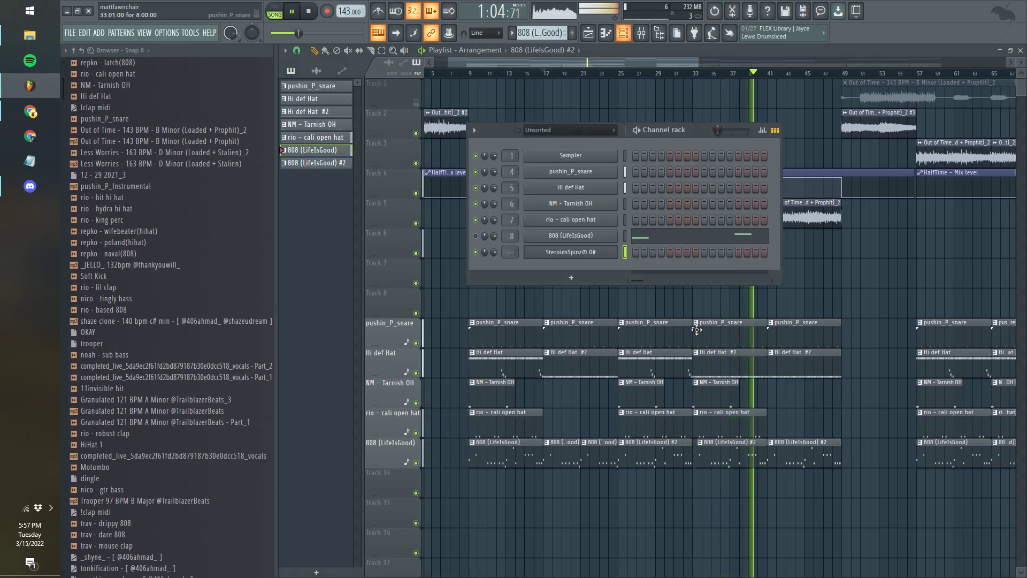
key("F6")
key("F6")
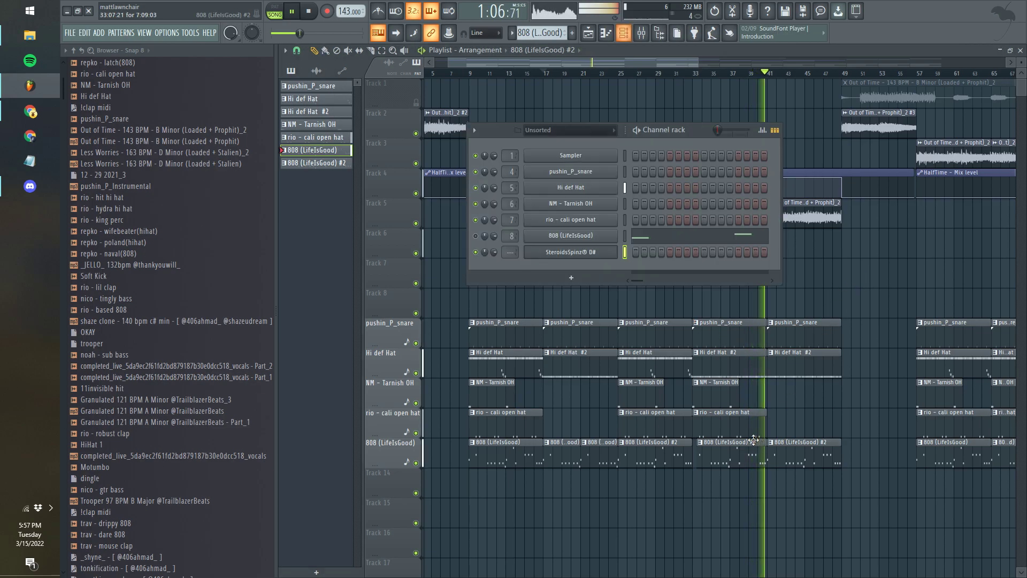
double_click(738, 461)
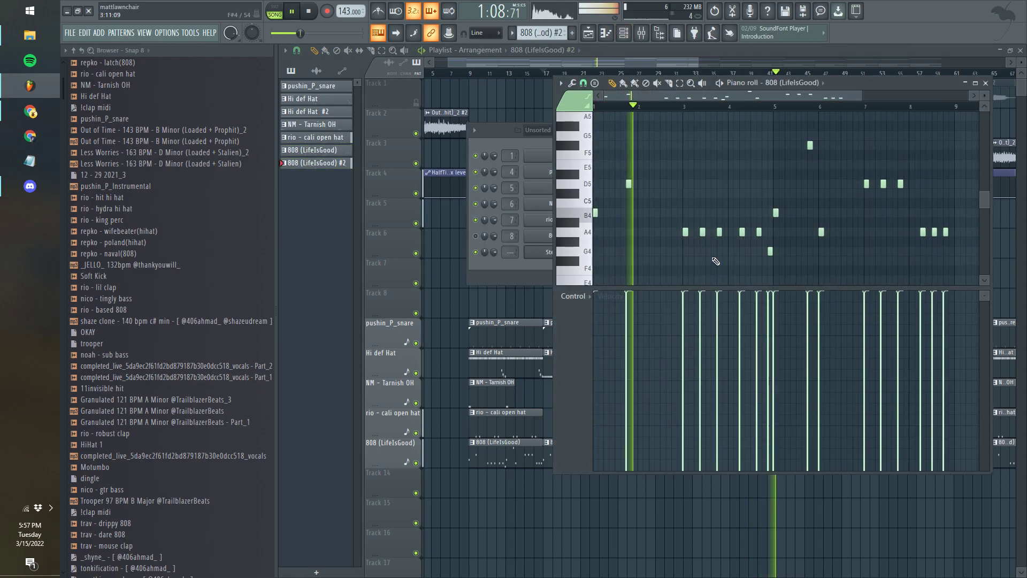
- Close the Piano roll and Channel rack, and save the project as oot
key("F12")
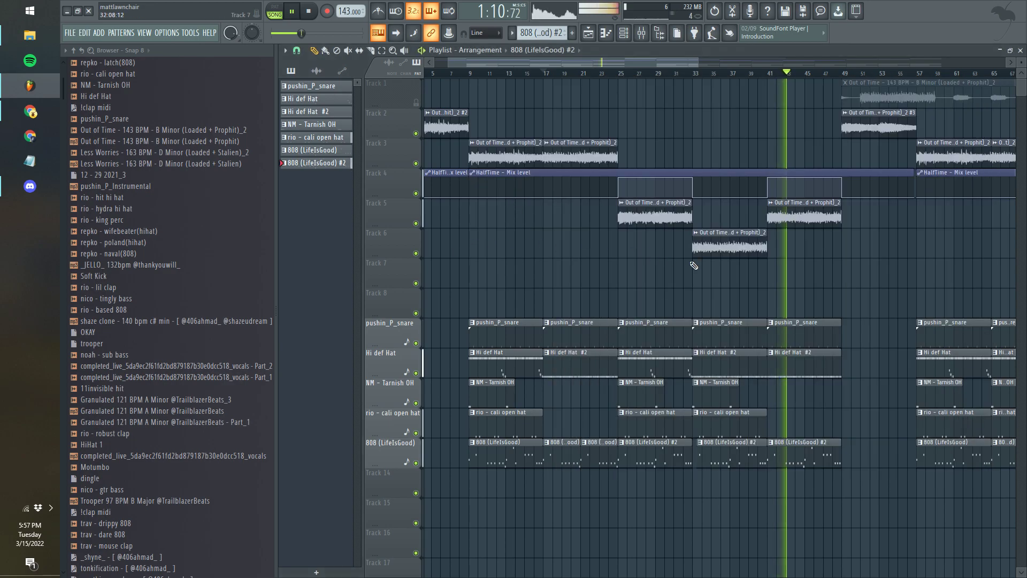
scroll(787, 287, "down", 2)
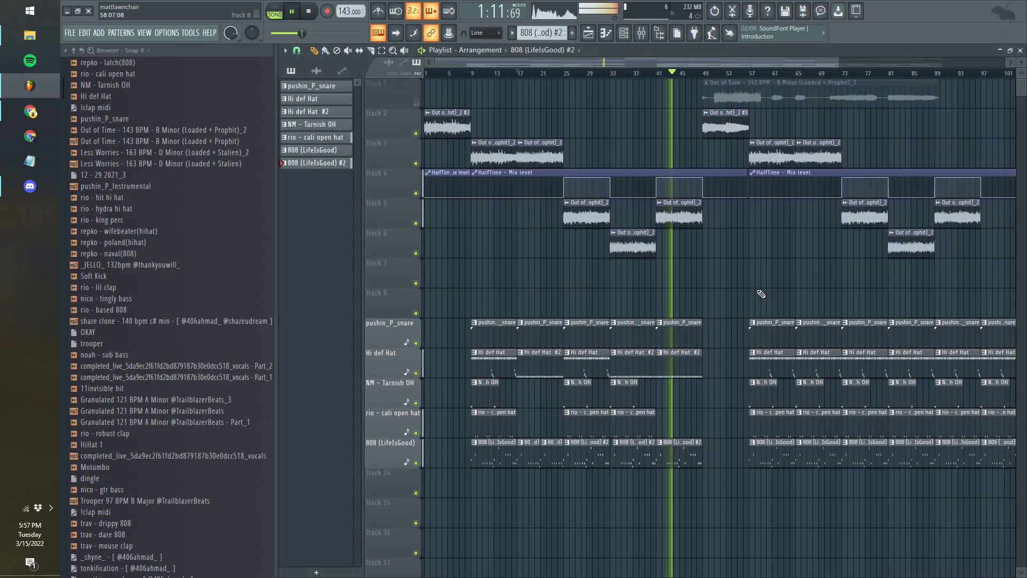
double_click(686, 220)
key("Escape")
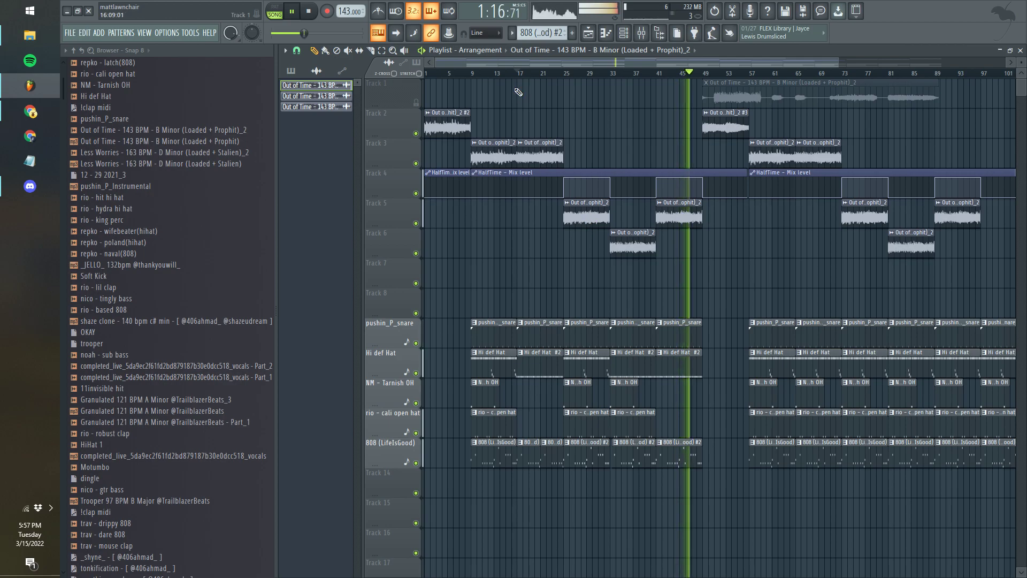
key("ctrl+s")
type("oot")
key("Return")
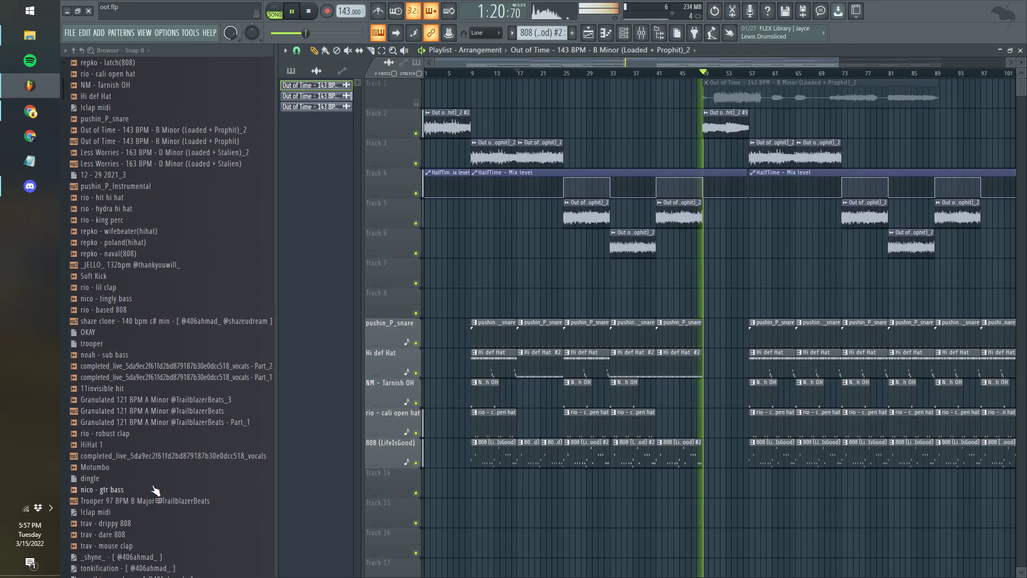
- In the 808 (LifeIsGood) #2 clip at bar 41, add a C#5 note near the pattern's end and apply Quick legato to all notes
scroll(702, 277, "up", 3)
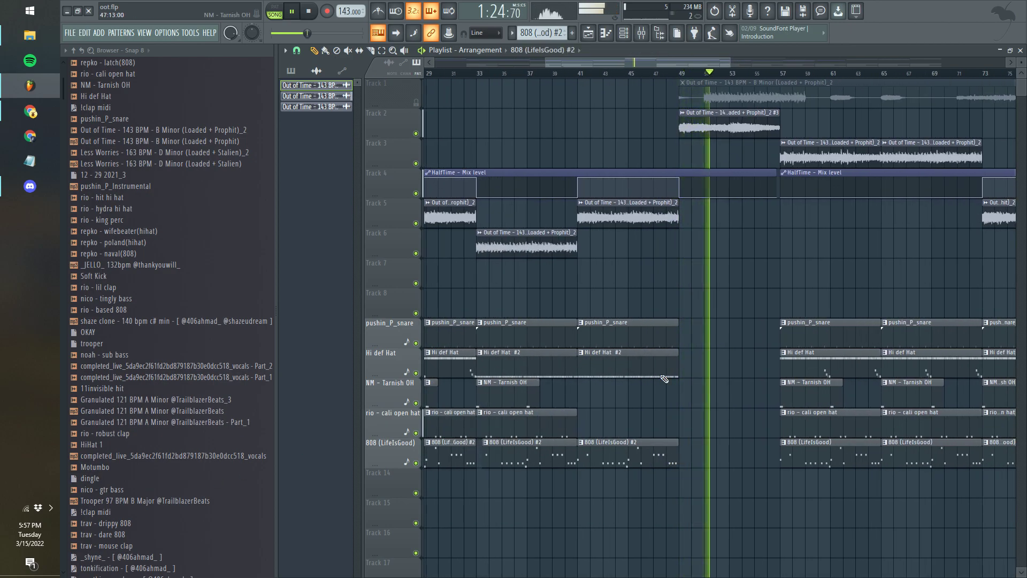
left_click(535, 35)
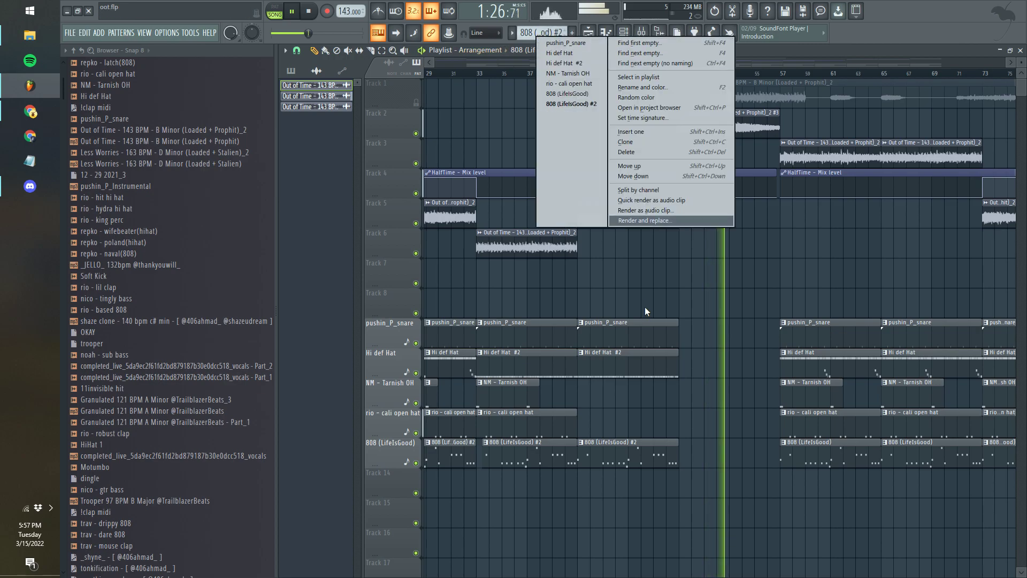
left_click(644, 455)
double_click(644, 457)
left_click(949, 191)
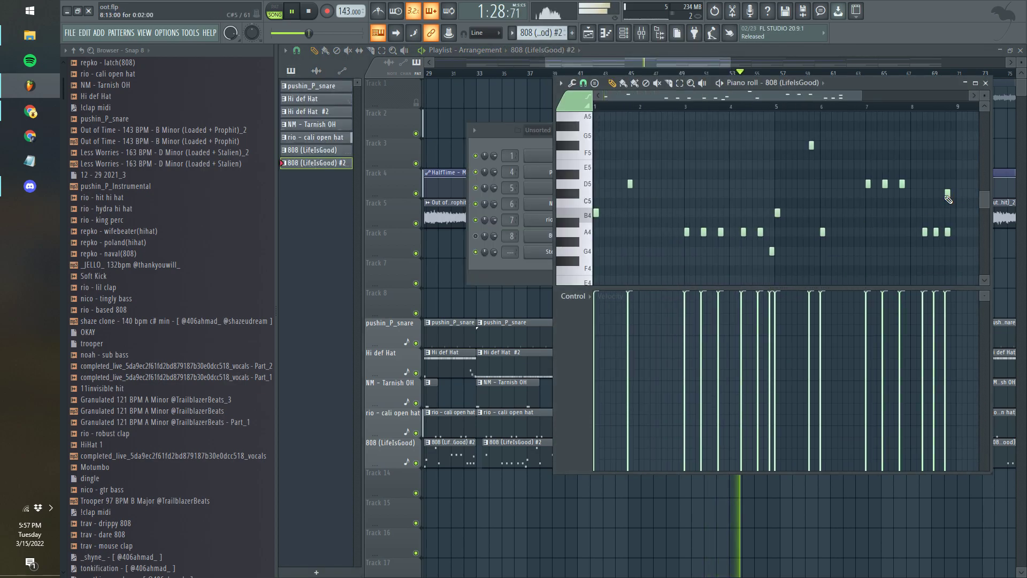
key("ctrl+l")
- Enable the volume envelope on the SteroidsSpinz® D# channel and adjust its release time
key("F6")
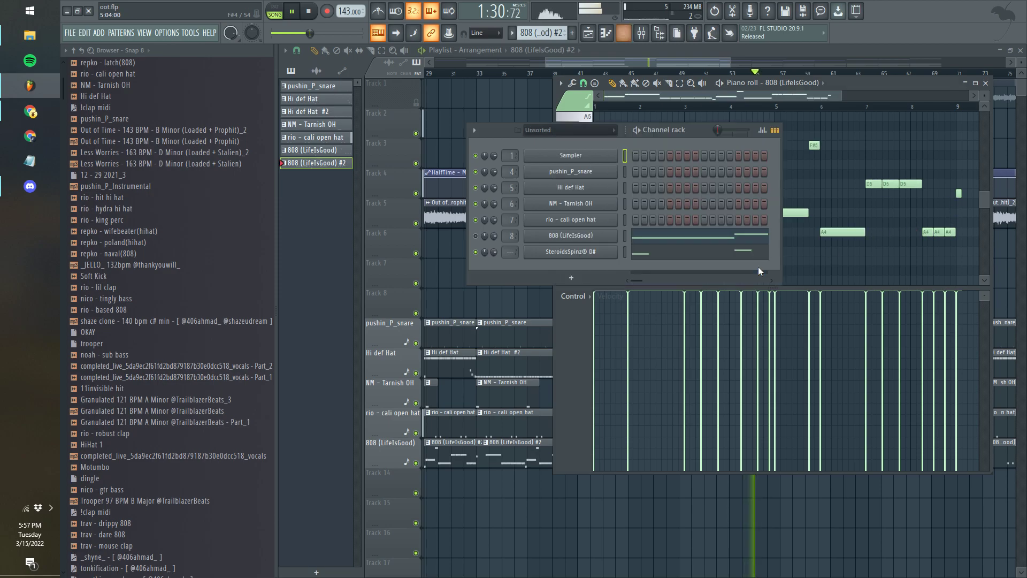
left_click(577, 253)
left_click(320, 121)
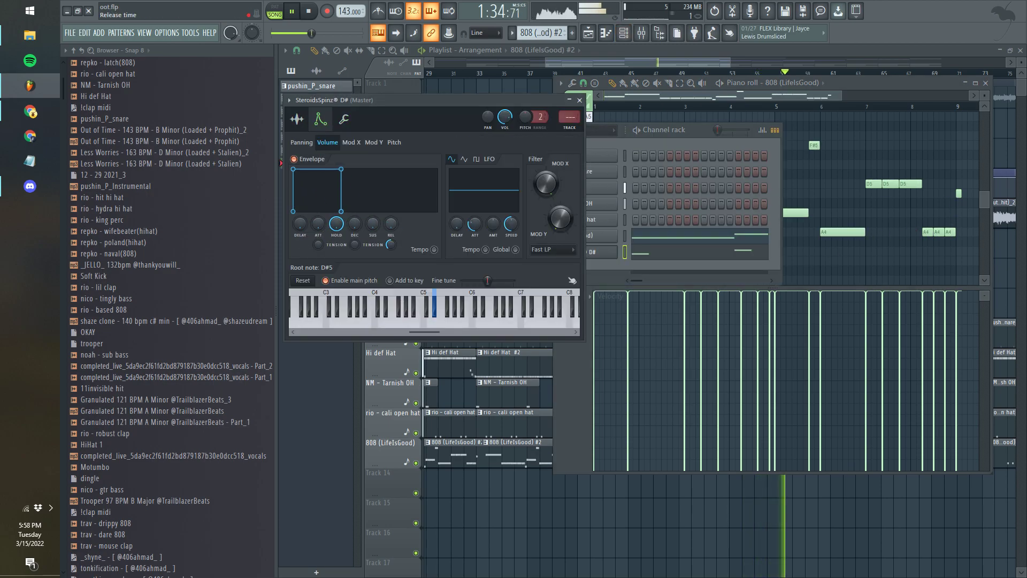
right_click(547, 487)
key("F6")
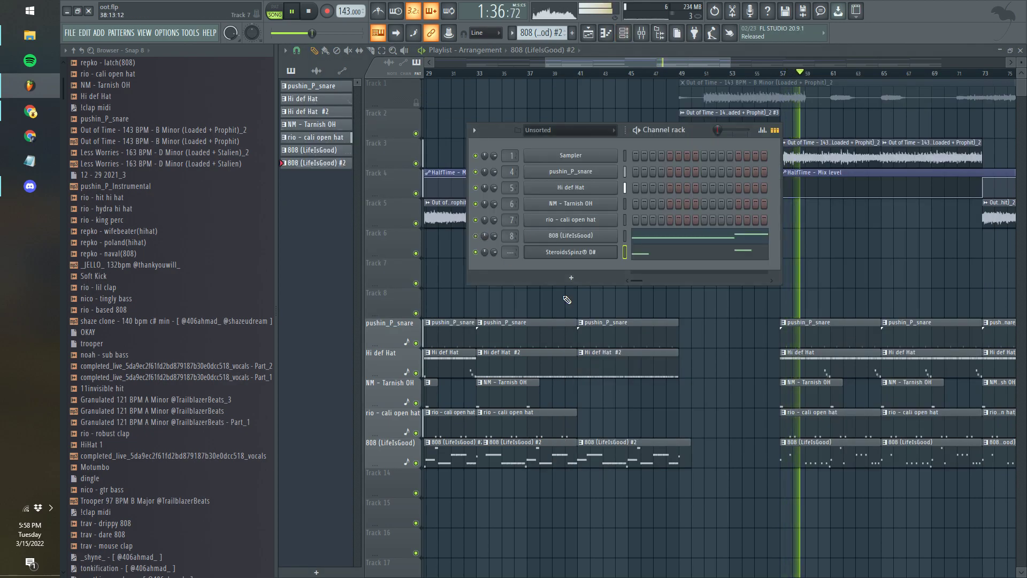
key("F6")
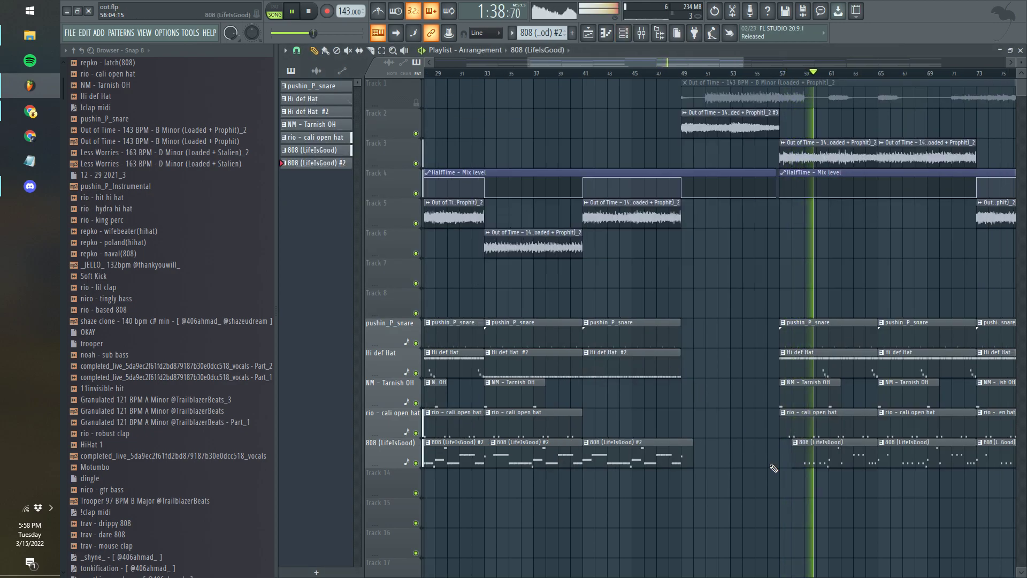
- Trim the first bar off the 808 (LifeIsGood) clips at bars 9 and 57, and save the project
scroll(775, 468, "down", 5)
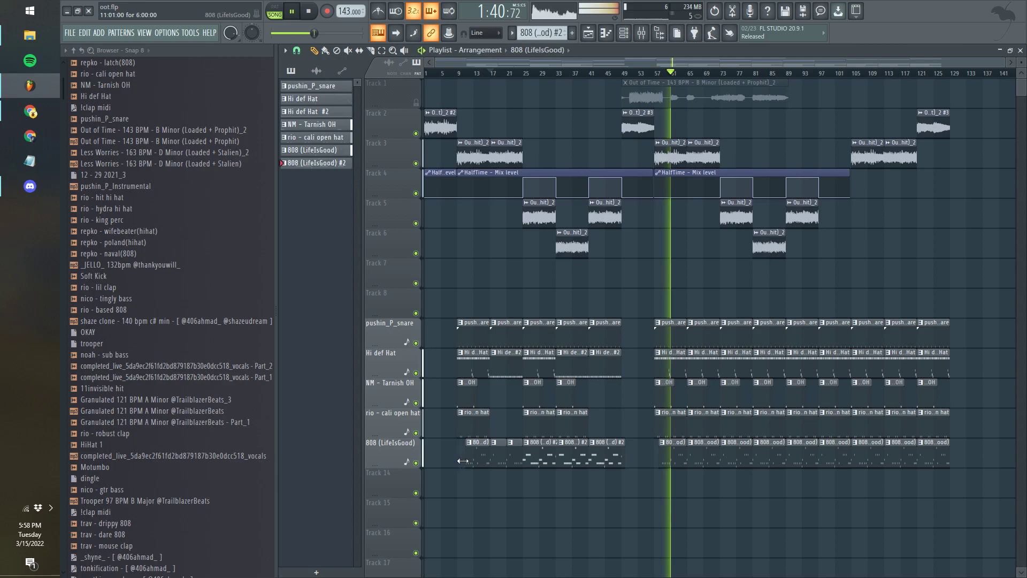
left_click(449, 73)
scroll(447, 221, "up", 7)
key("ctrl+s")
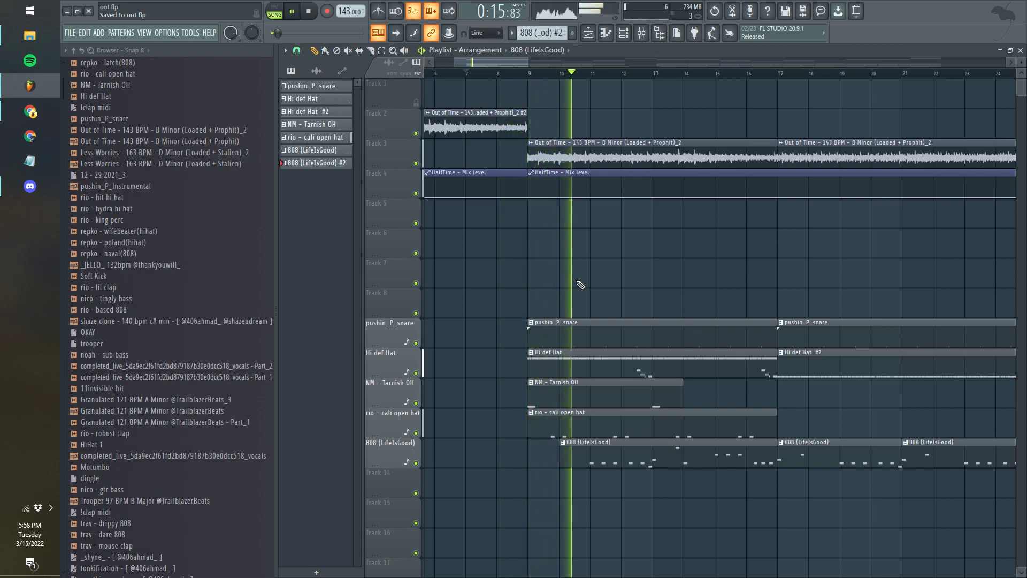
- Cut a gap of about half a bar, ending at bar 11, out of the Hi def Hat clip that starts at bar 9
double_click(589, 367)
key("Escape")
scroll(509, 374, "up", 5)
left_click(553, 371)
right_click(616, 371)
scroll(608, 364, "down", 5)
left_click(553, 73)
scroll(595, 203, "up", 4)
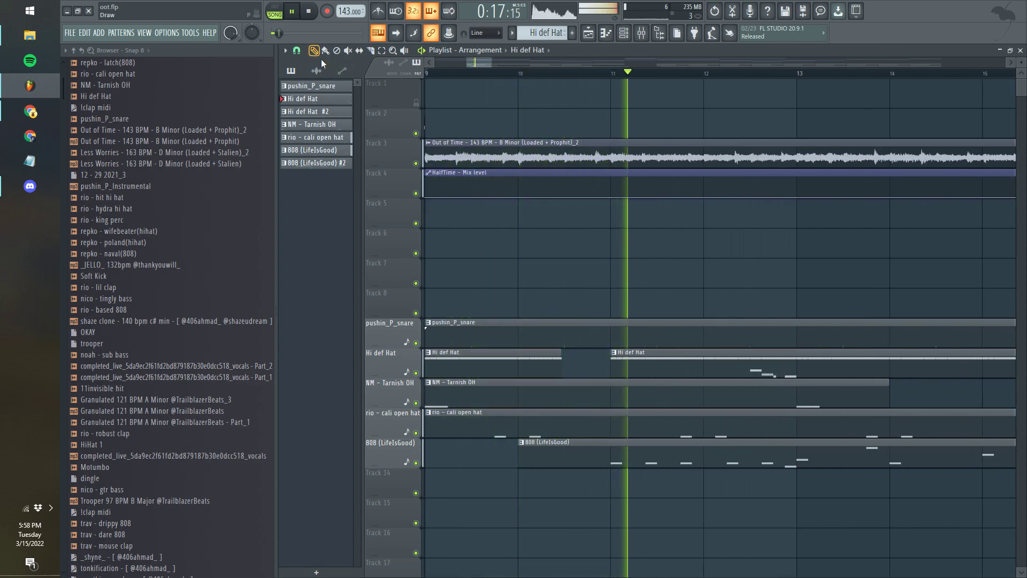
- Open the Hi def Hat #2 clip at bar 17 in the Piano roll
scroll(743, 249, "down", 2)
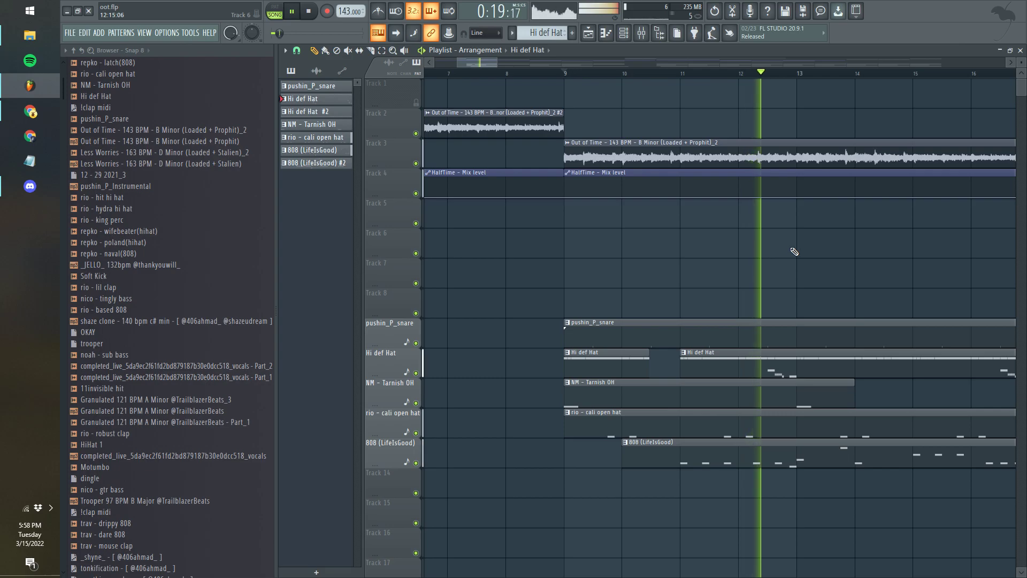
scroll(835, 267, "down", 3)
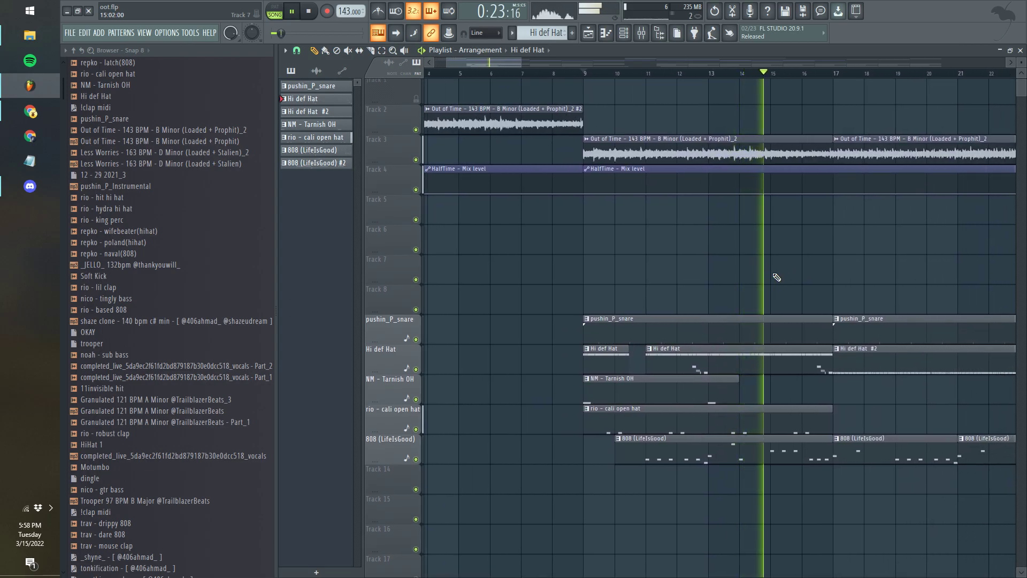
scroll(771, 276, "up", 2)
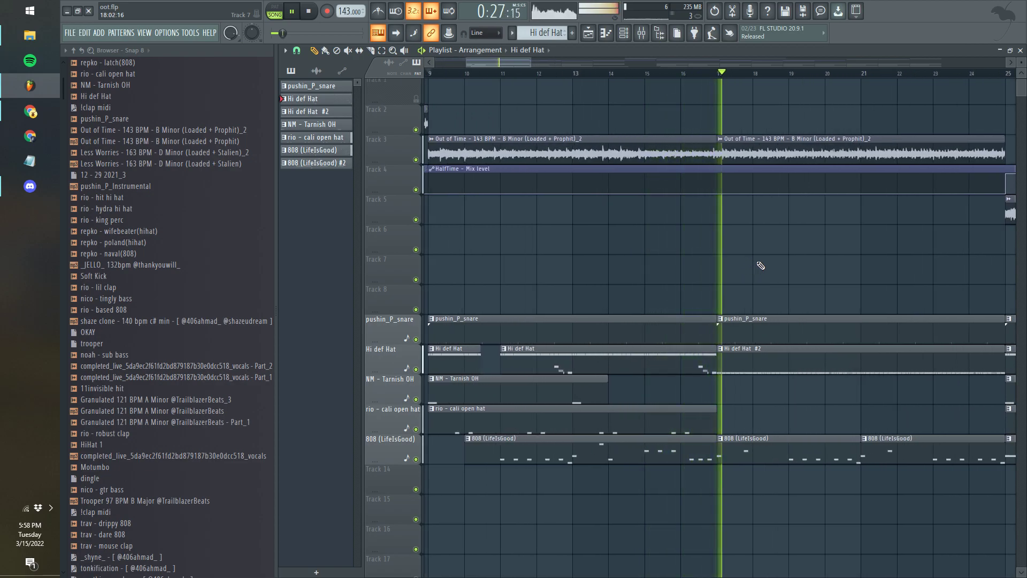
double_click(737, 350)
key("Escape")
double_click(814, 366)
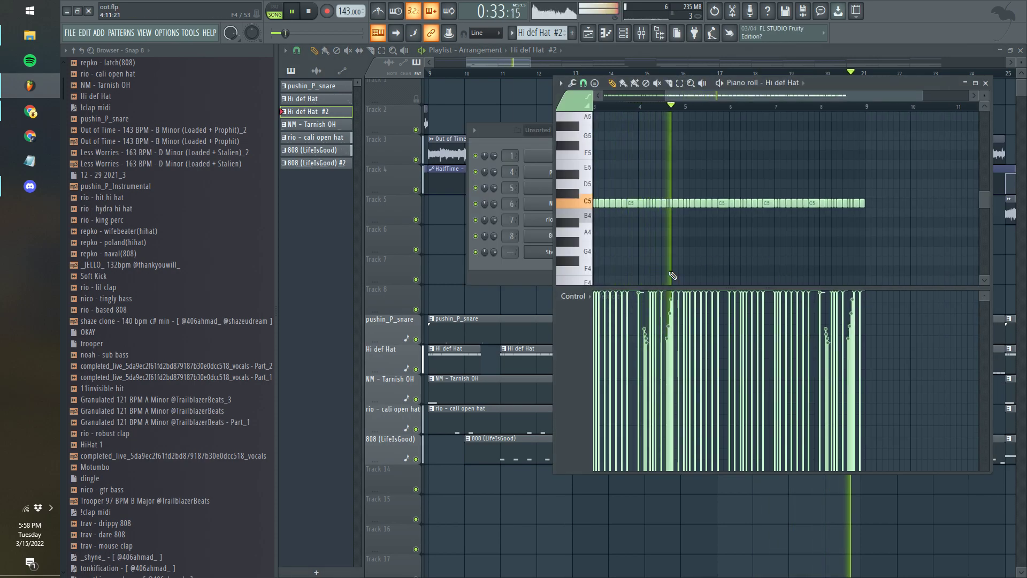
- Redraw the velocities of the four-note hat roll just after bar 4 as a steeper falling ramp
scroll(658, 284, "up", 4)
scroll(615, 307, "up", 2)
scroll(621, 305, "up", 4)
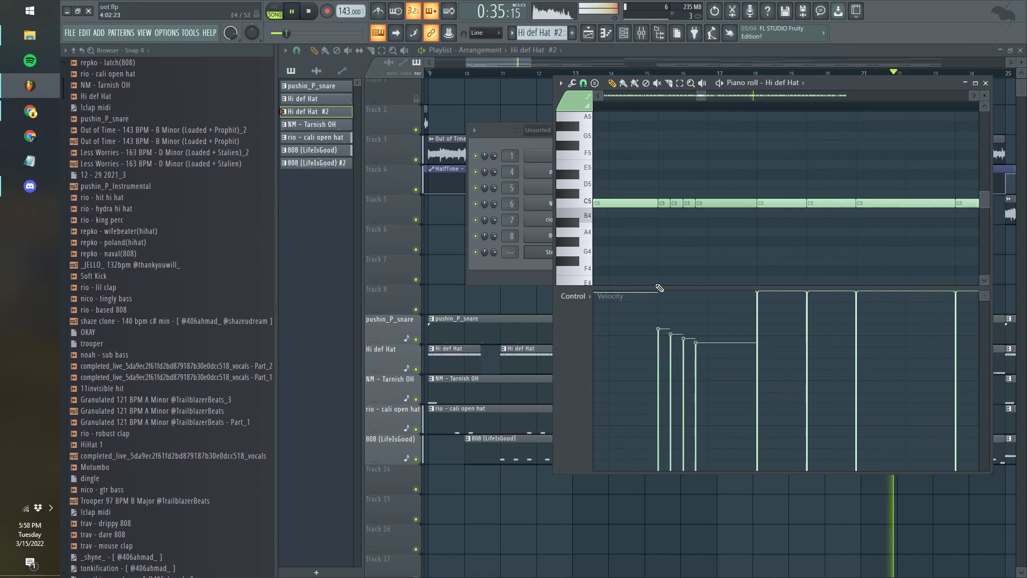
left_click_drag(709, 196, 776, 216)
left_click_drag(705, 300, 765, 378)
left_click(745, 259, "ctrl")
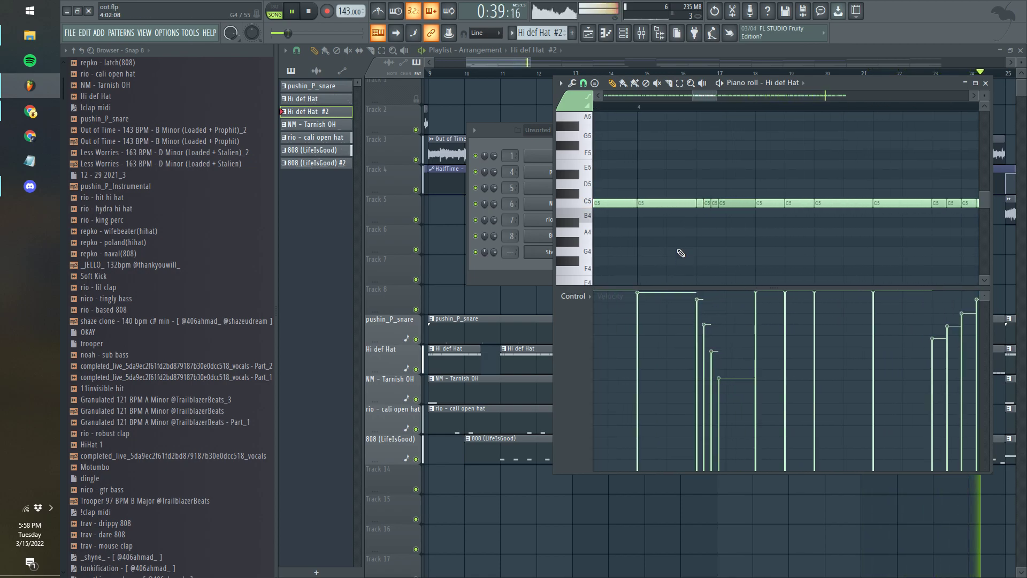
left_click(748, 257, "ctrl")
scroll(736, 256, "down", 6)
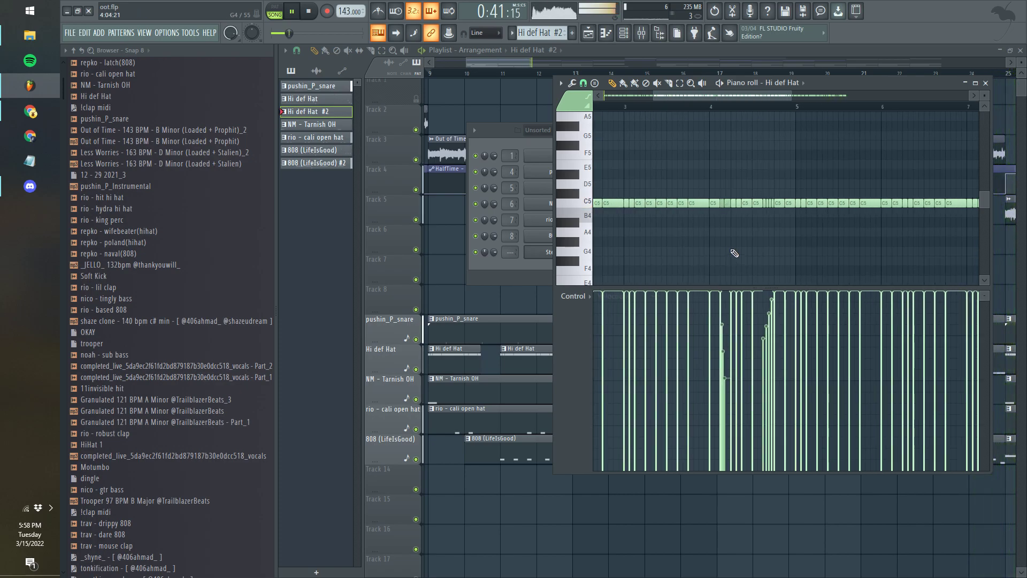
- Delete the few hat notes at the start of bar 5 in Hi def Hat #2 and close the Piano roll
scroll(733, 257, "up", 5)
scroll(758, 252, "down", 3)
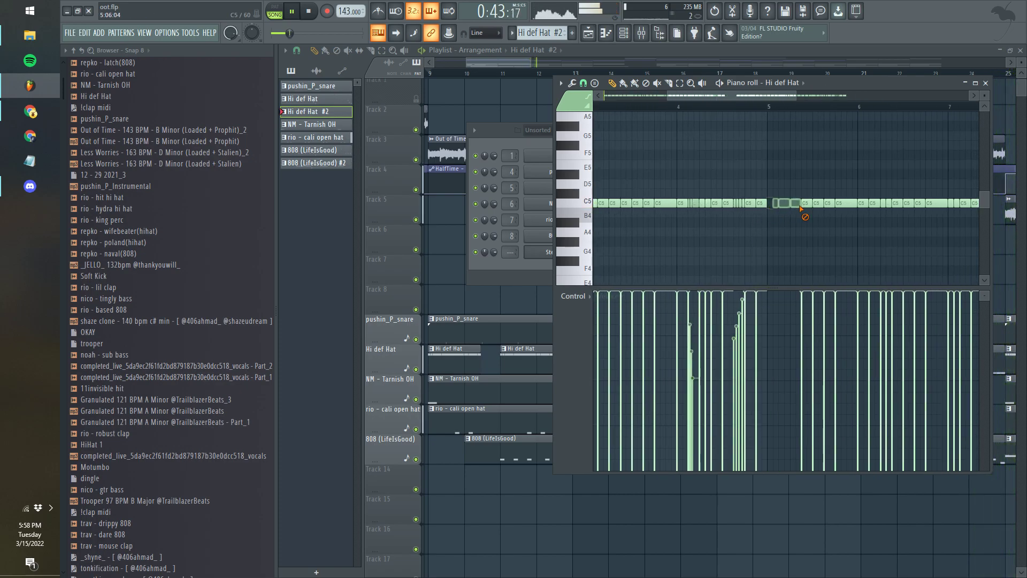
scroll(832, 213, "down", 3)
right_click(463, 248)
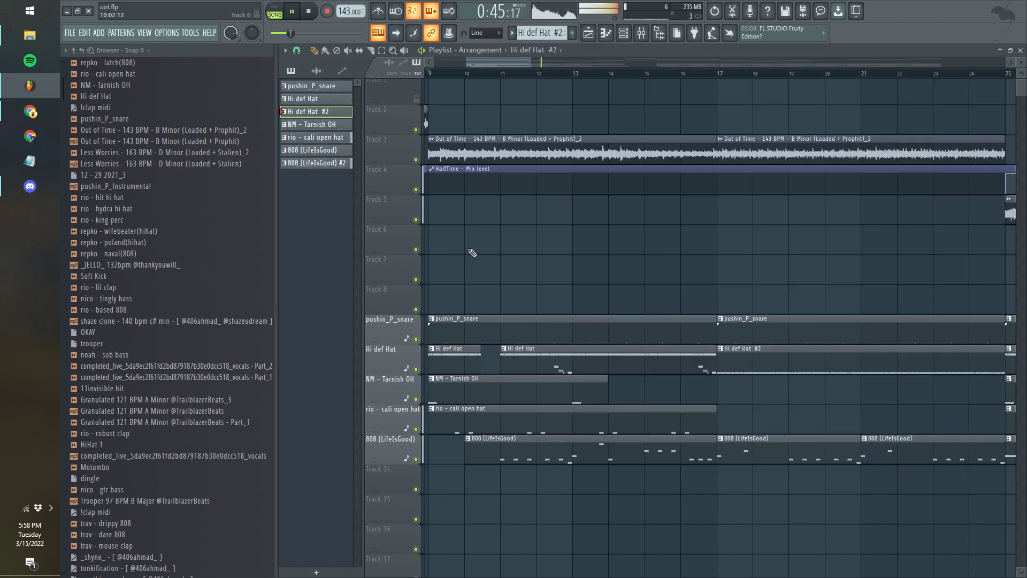
- Clear the sustained 808 (LifeIsGood) notes from the 808 (LifeIsGood) #2 pattern and open its SteroidsSpinz® D# notes in the Piano roll
scroll(770, 264, "down", 4)
key("F6")
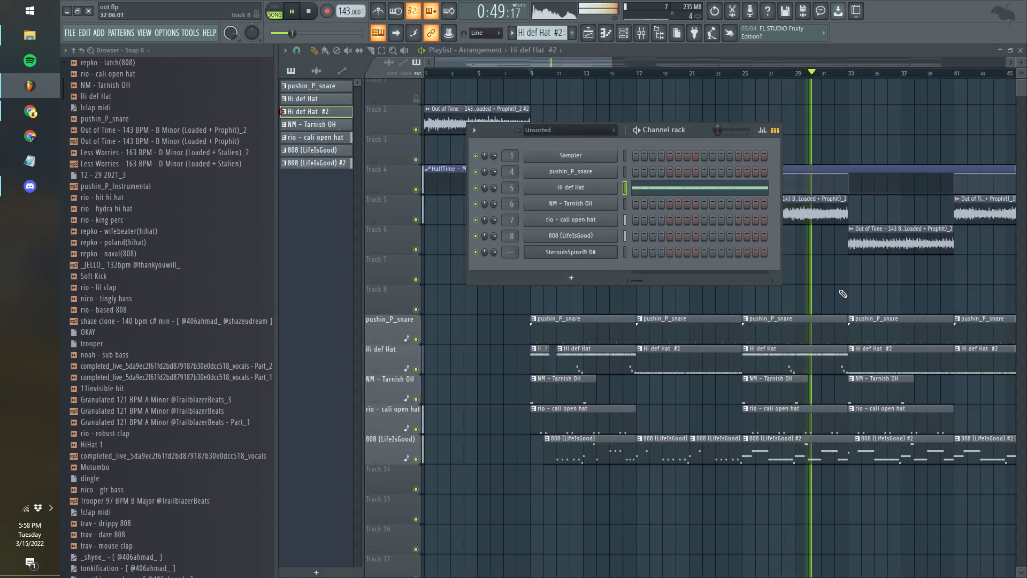
key("F6")
scroll(670, 384, "down", 3)
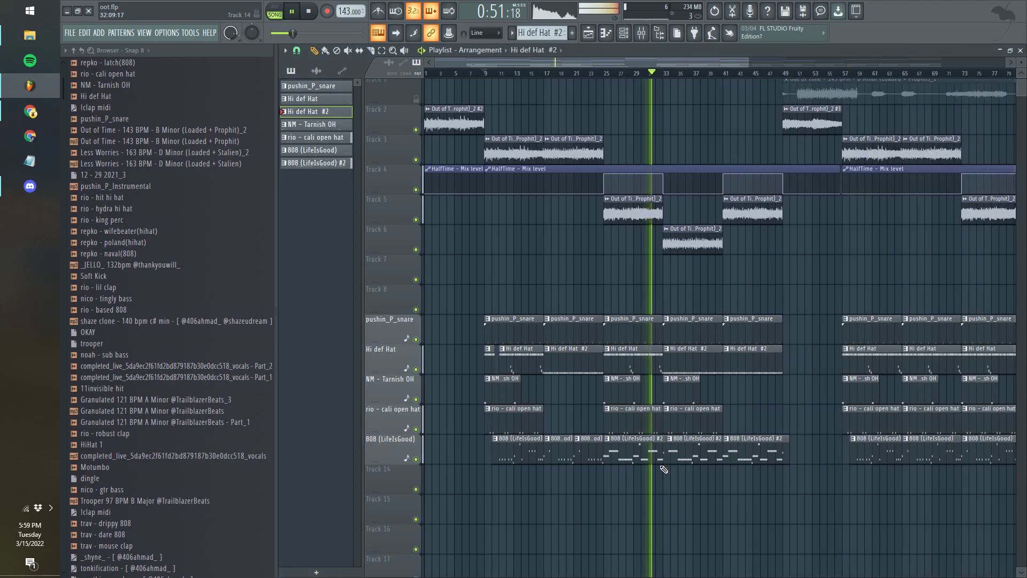
key("F6")
double_click(658, 449)
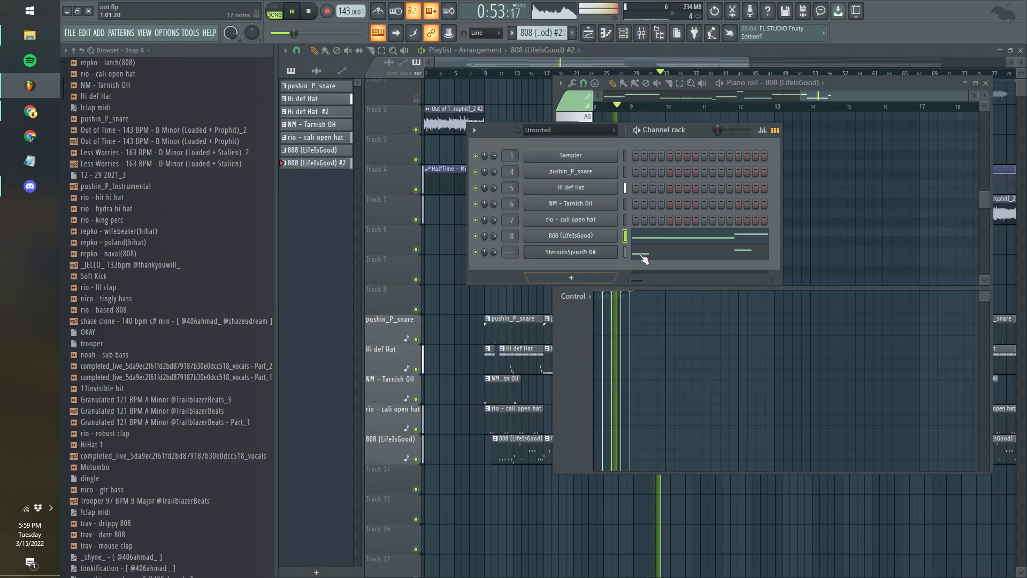
left_click(664, 239)
key("F5")
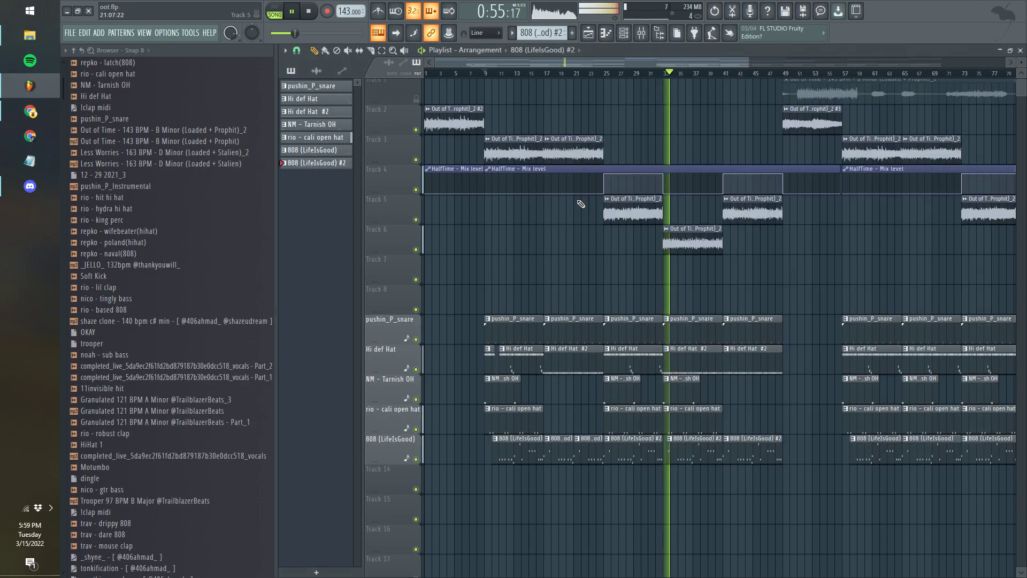
key("F6")
key("F7")
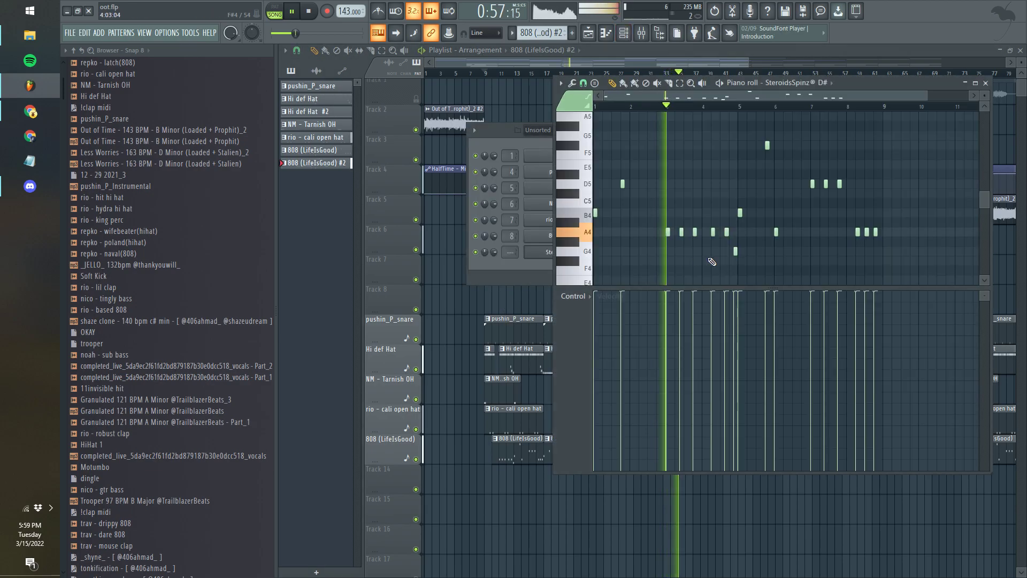